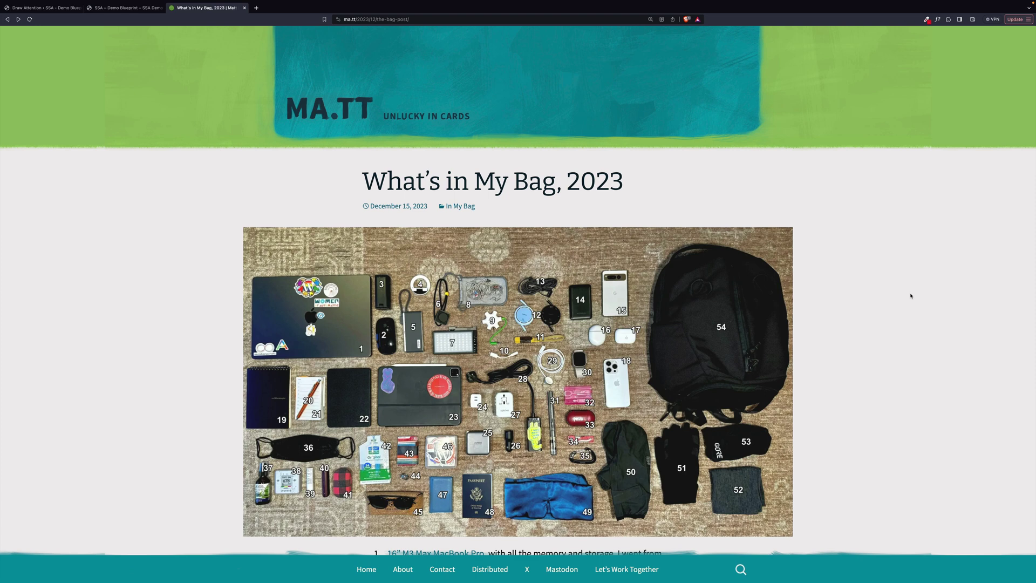
Step: Add a new Draw Attention image and title it 'What's In Matt's Bag?'
scroll(910, 295, down, 5)
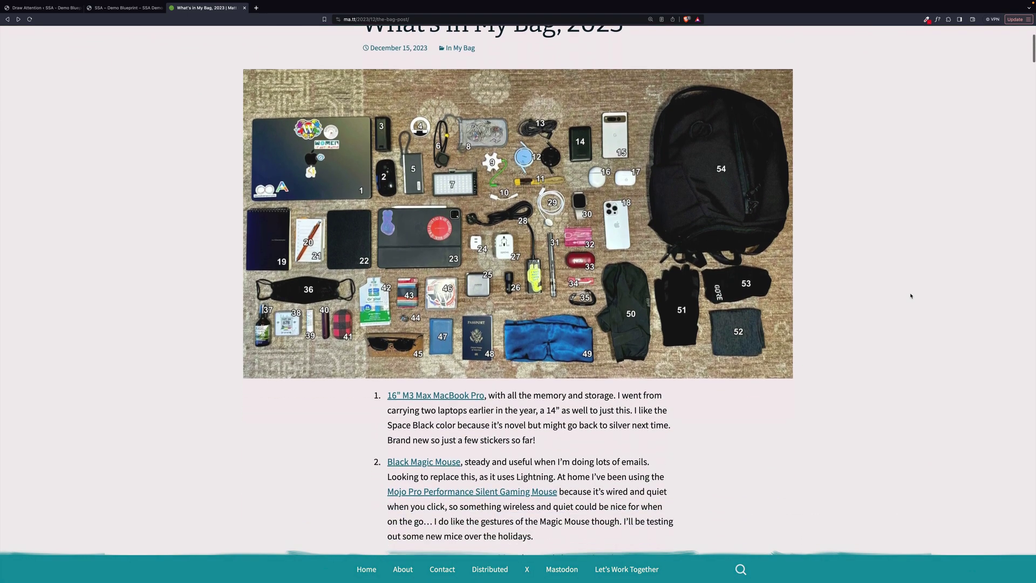
scroll(911, 295, down, 6)
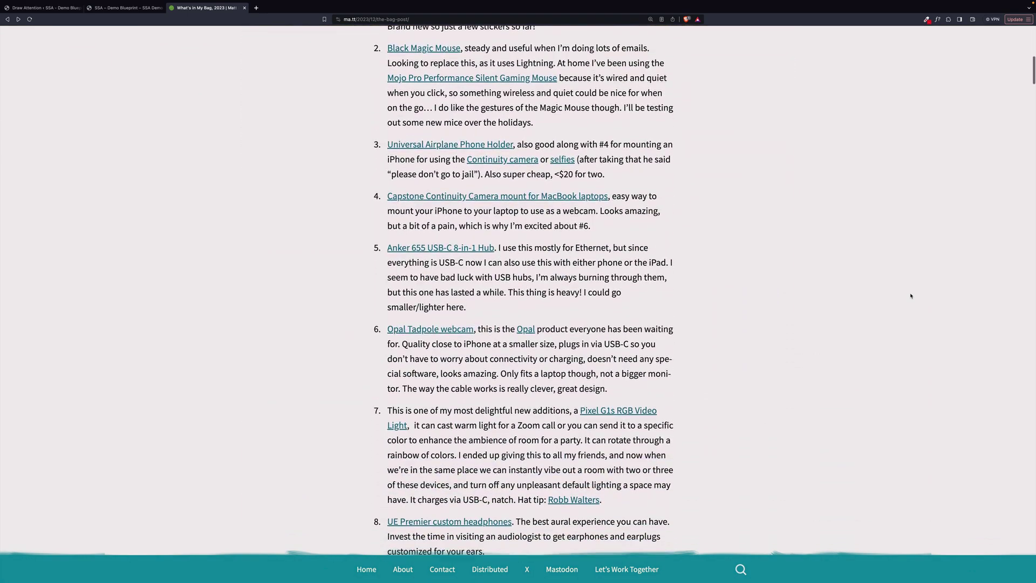
scroll(910, 296, up, 9)
scroll(910, 296, up, 2)
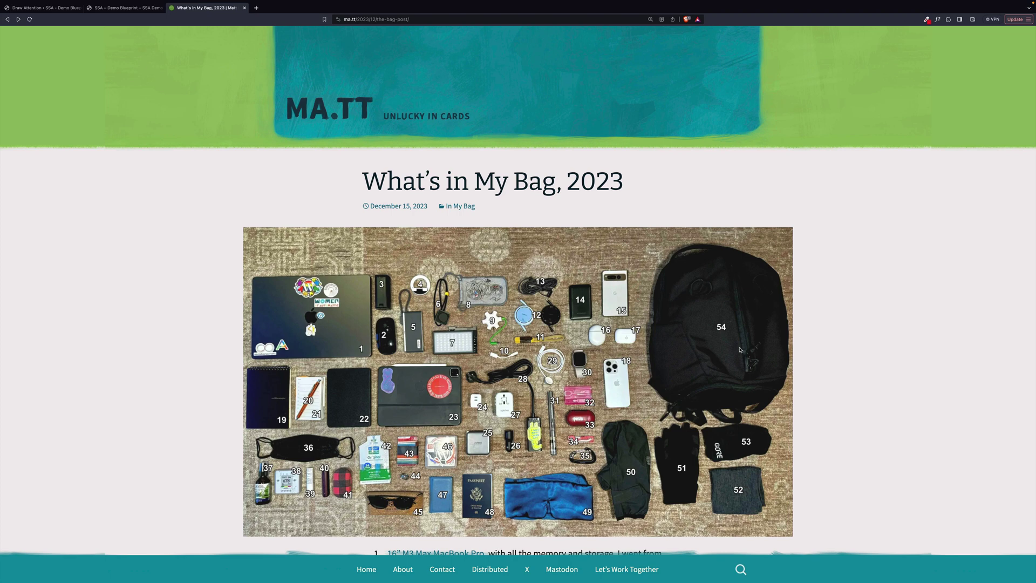
click(43, 7)
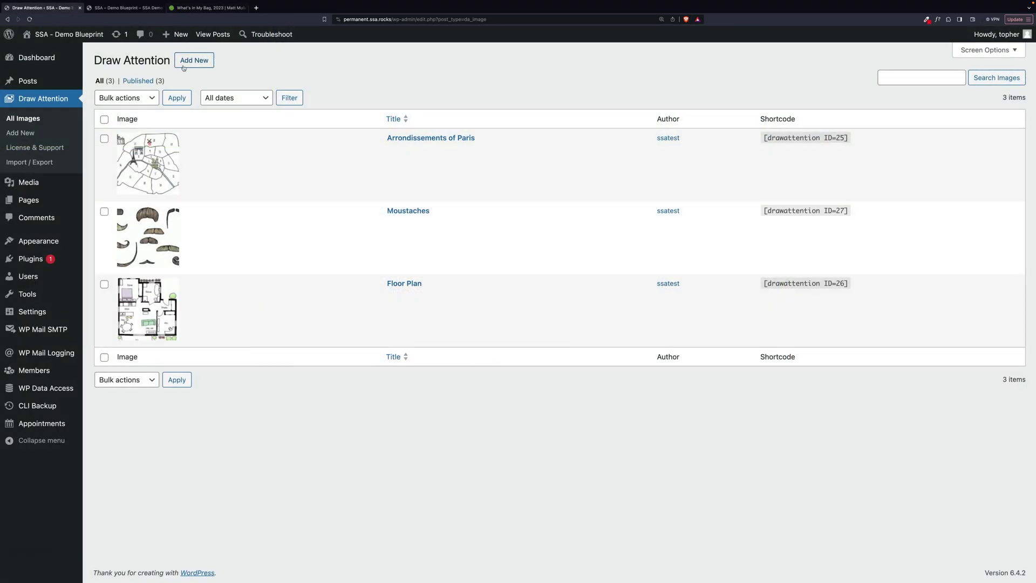
click(183, 63)
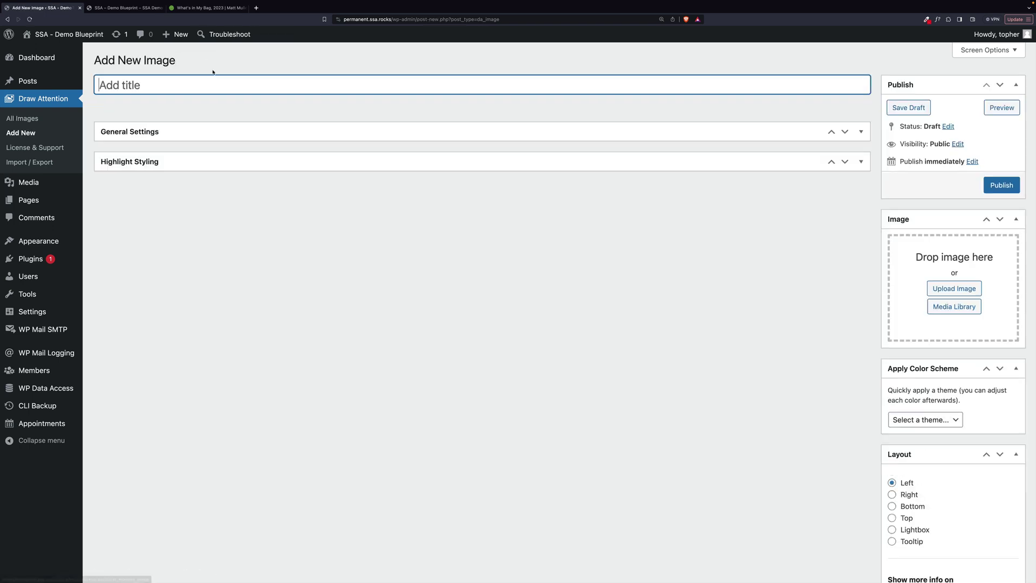
text(What's I)
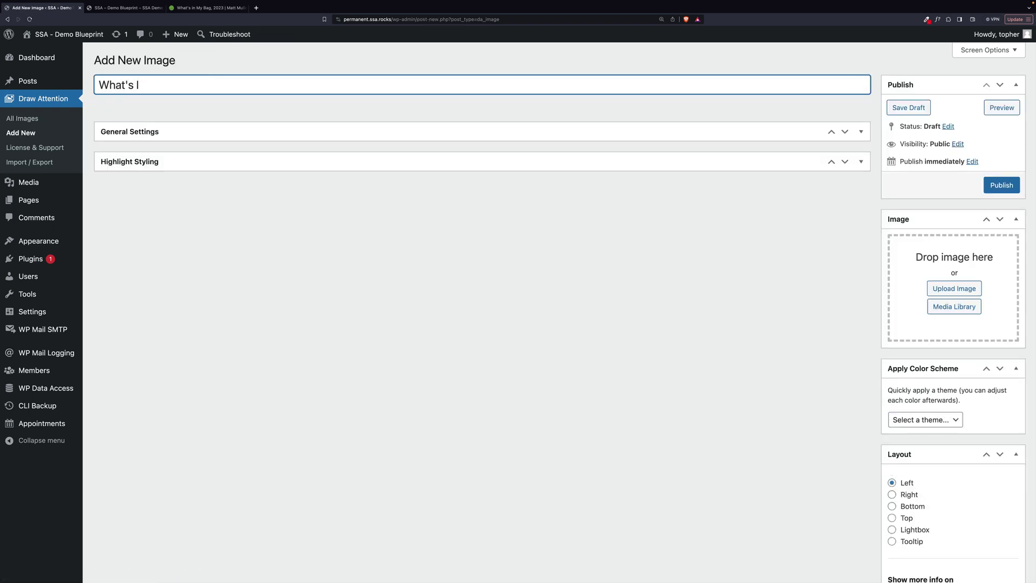
text( n)
key(BackSpace)
key(BackSpace)
text(n Matt's Bag?)
Step: Set the bag photo 2023-11-bag-scaled-1.jpeg from the Media Library as the image
click(954, 306)
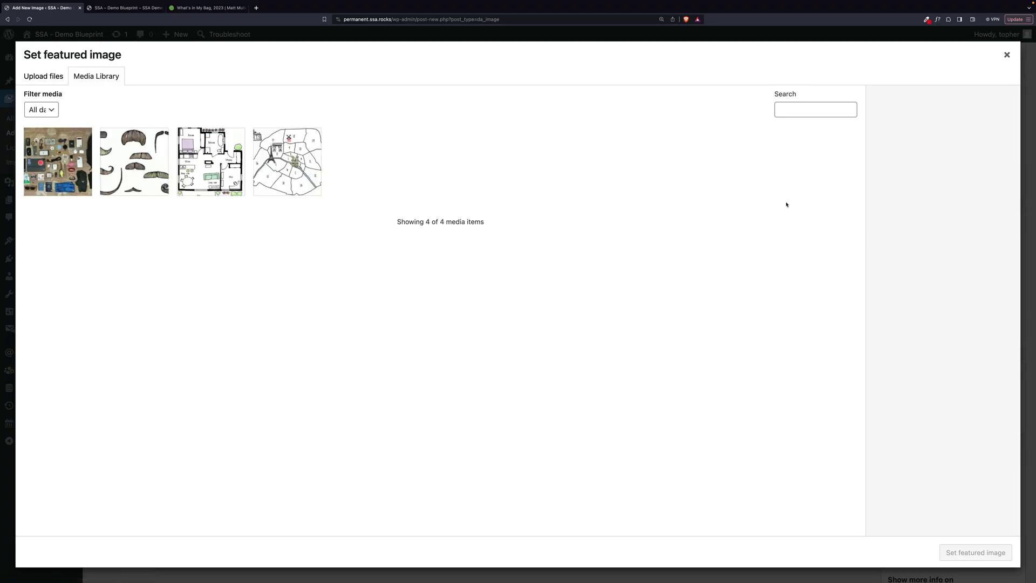
click(63, 157)
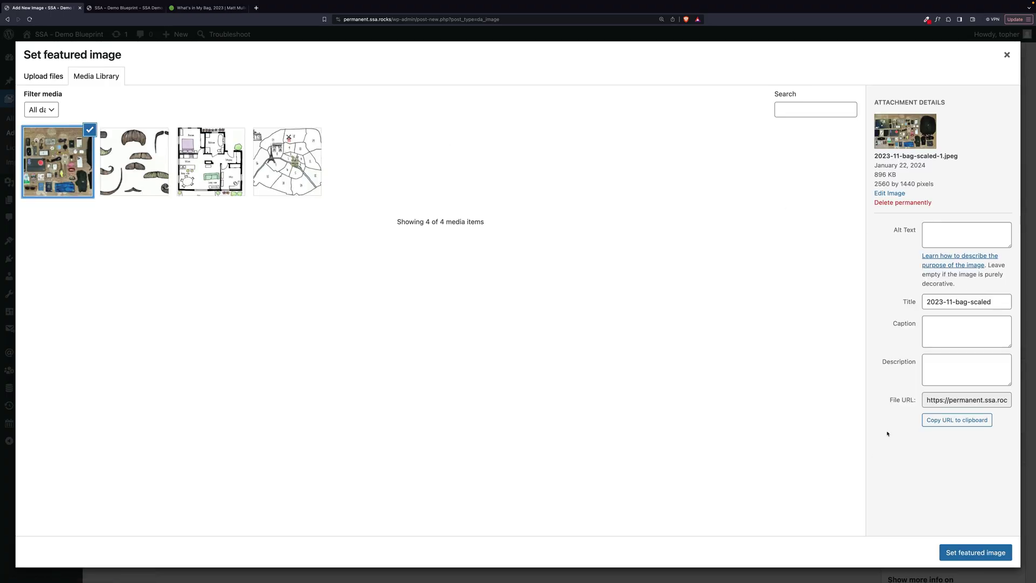
click(978, 549)
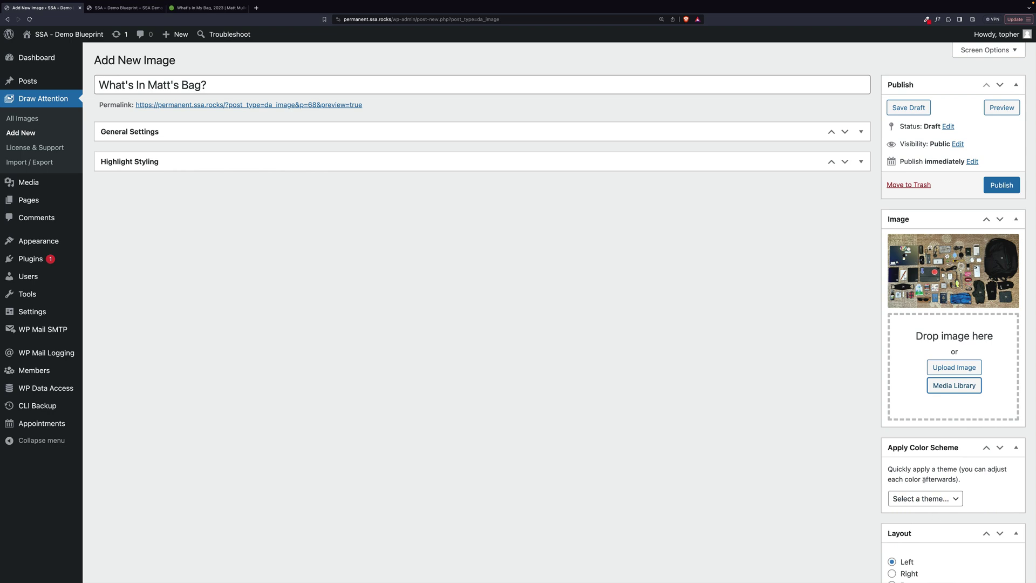
Step: Choose Lightbox as the layout so item details open in a lightbox
scroll(924, 480, down, 5)
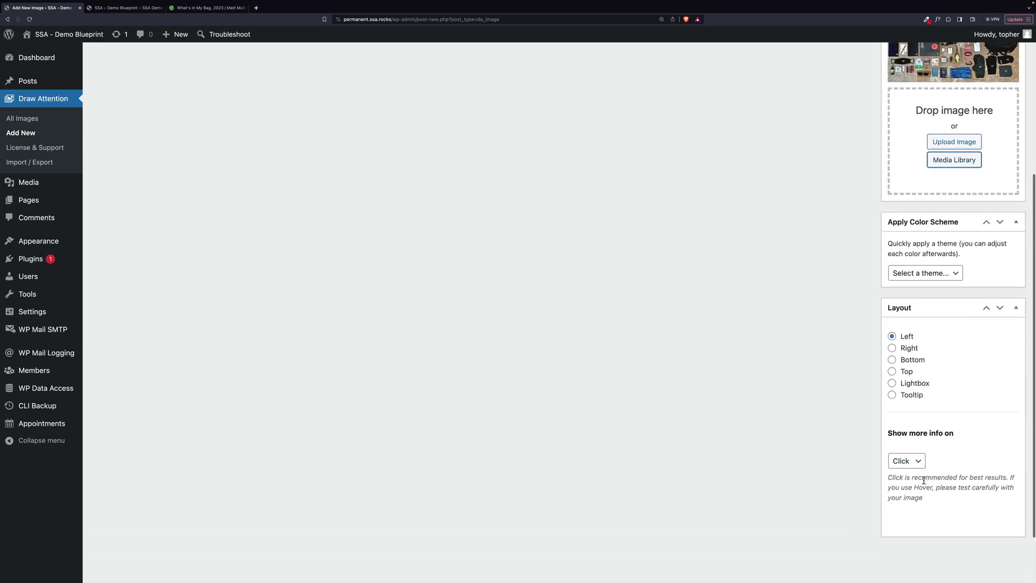
click(911, 385)
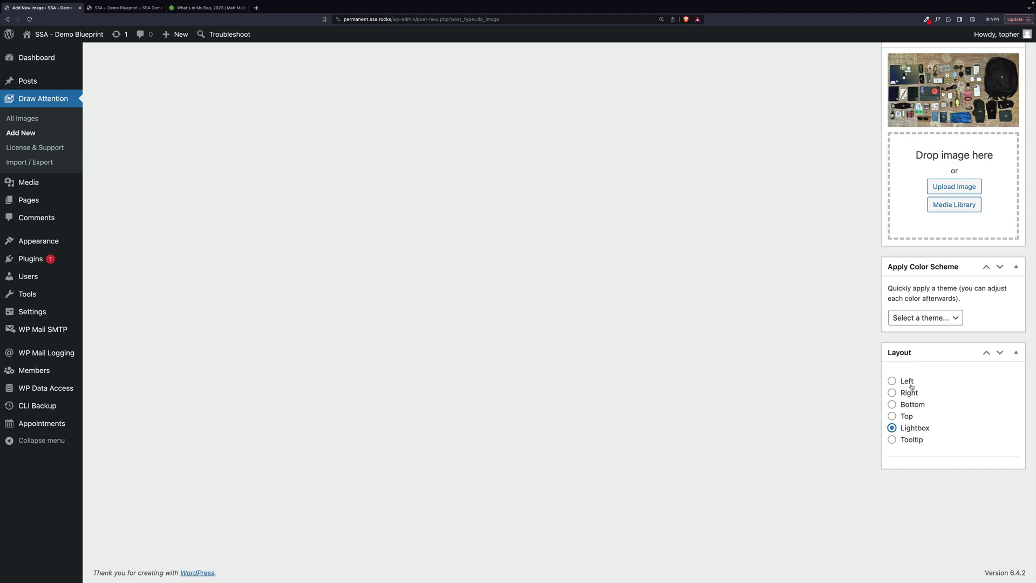
scroll(968, 332, up, 5)
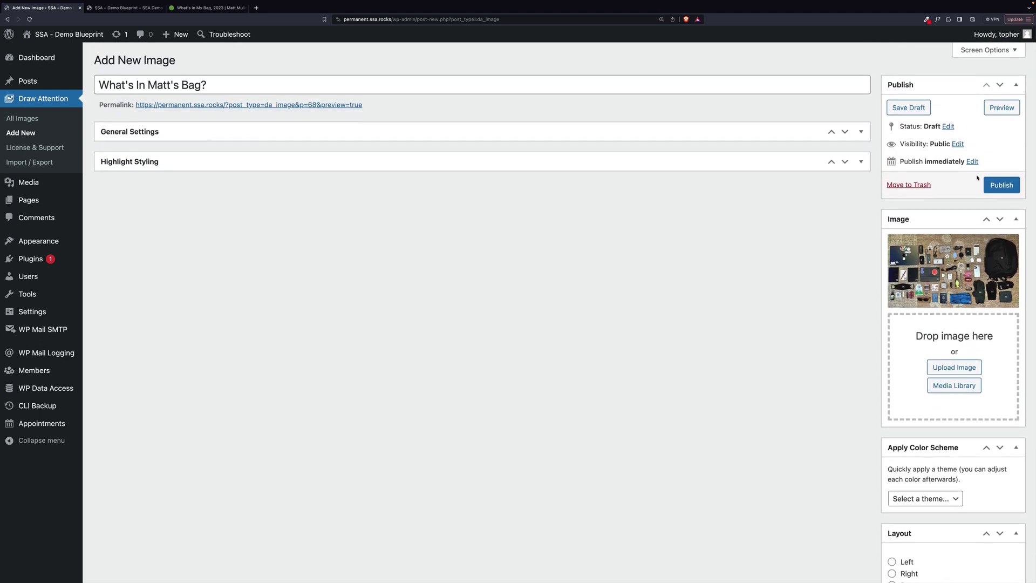
Step: Publish the image and expand Clickable Area #1's settings
click(1001, 187)
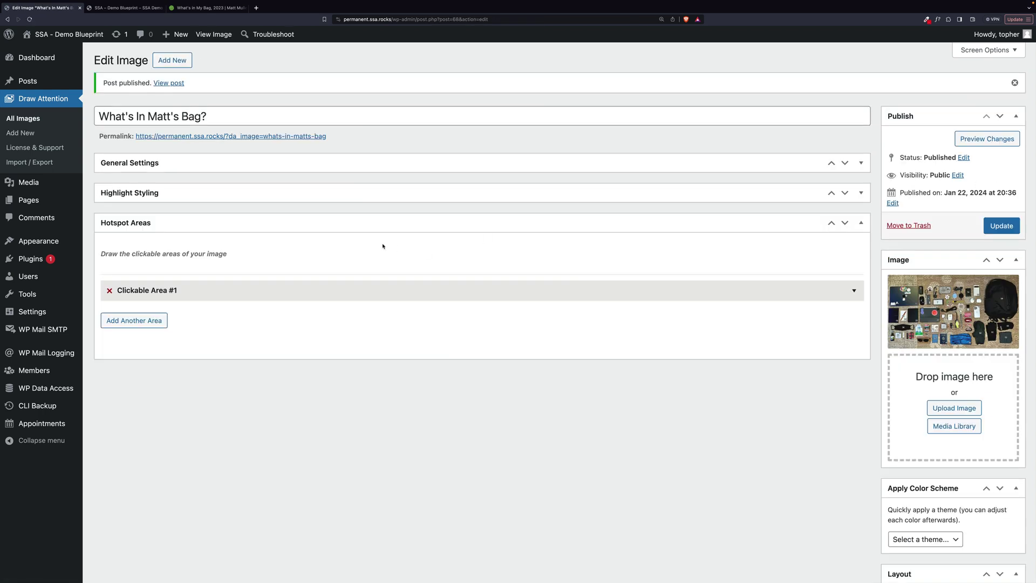
click(372, 290)
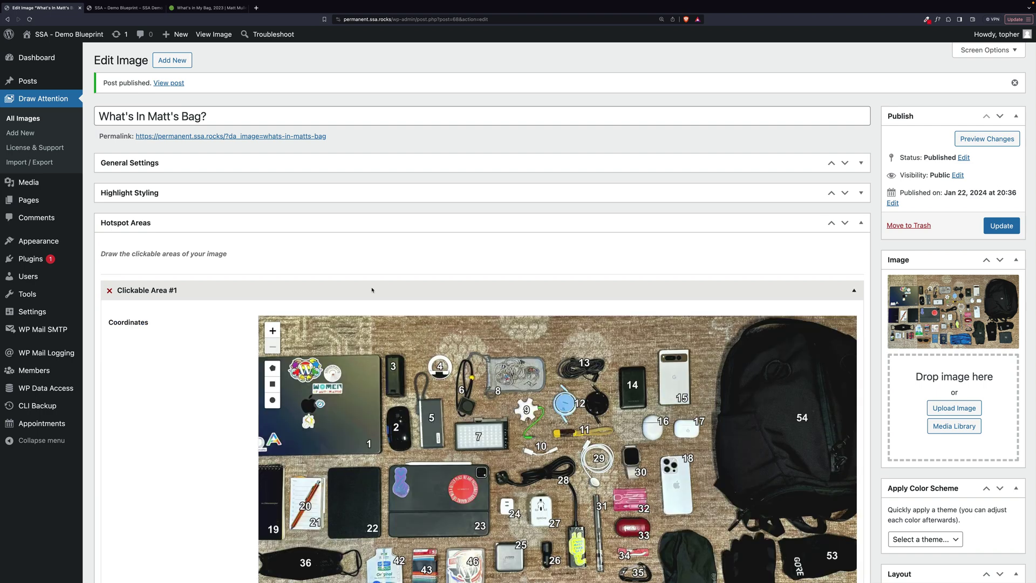
scroll(372, 290, down, 3)
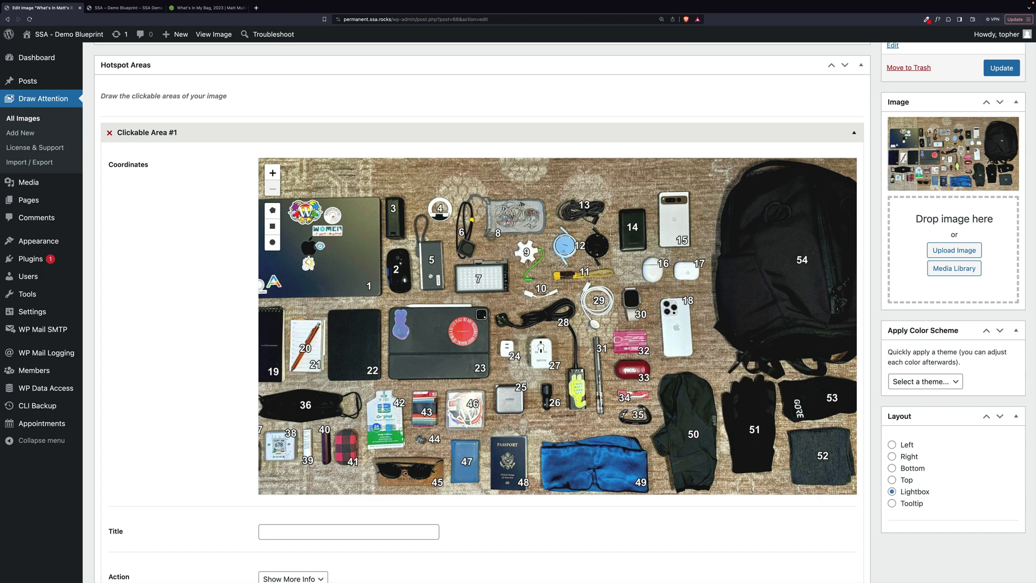
Step: Zoom and pan the bag photo to frame the laptop and items 1-8
drag(430, 276, 589, 359)
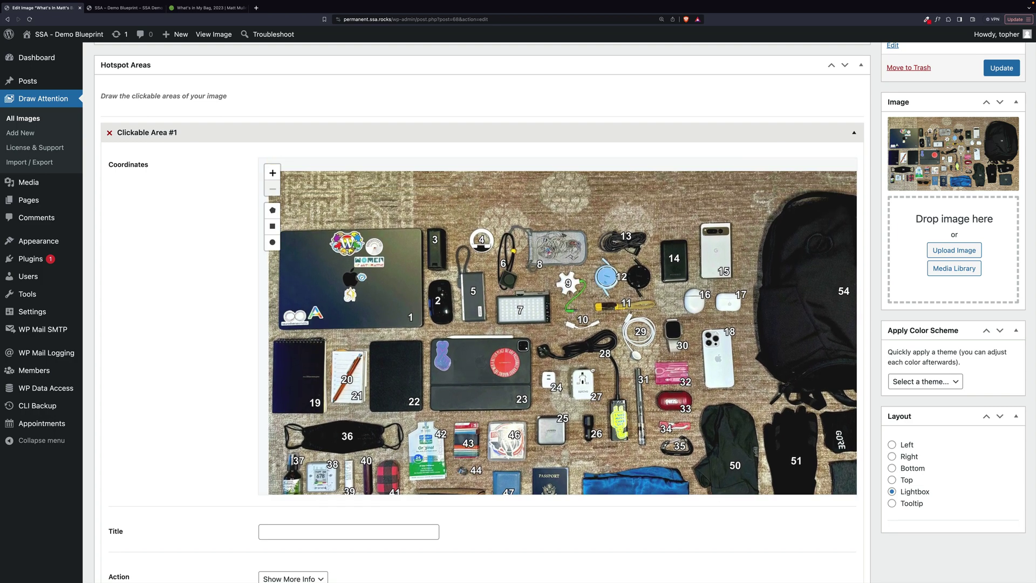
click(272, 172)
drag(374, 230, 677, 356)
drag(771, 347, 772, 310)
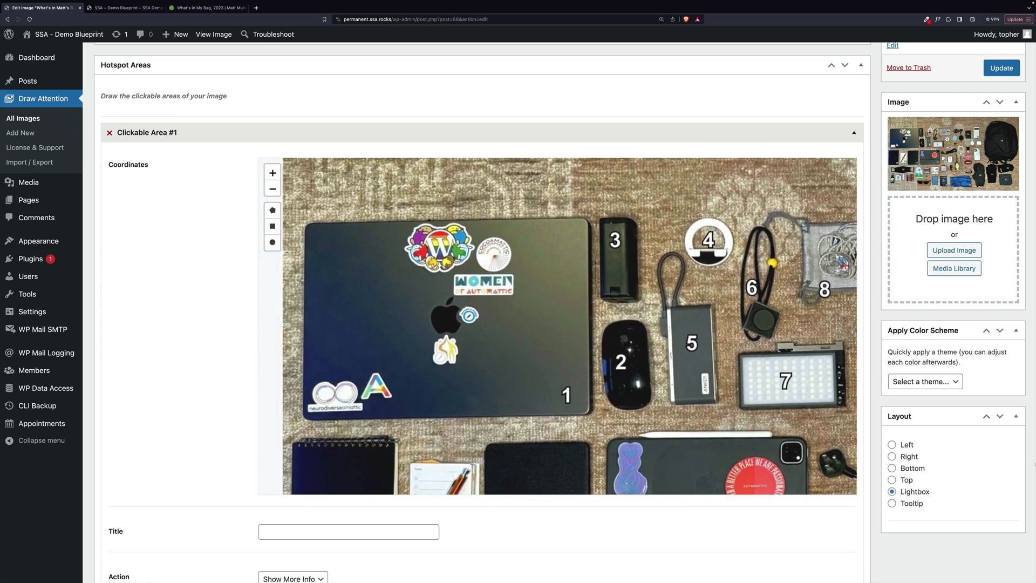
Step: Draw a rectangle around the laptop, item 1, as Clickable Area #1's shape
scroll(1014, 430, down, 2)
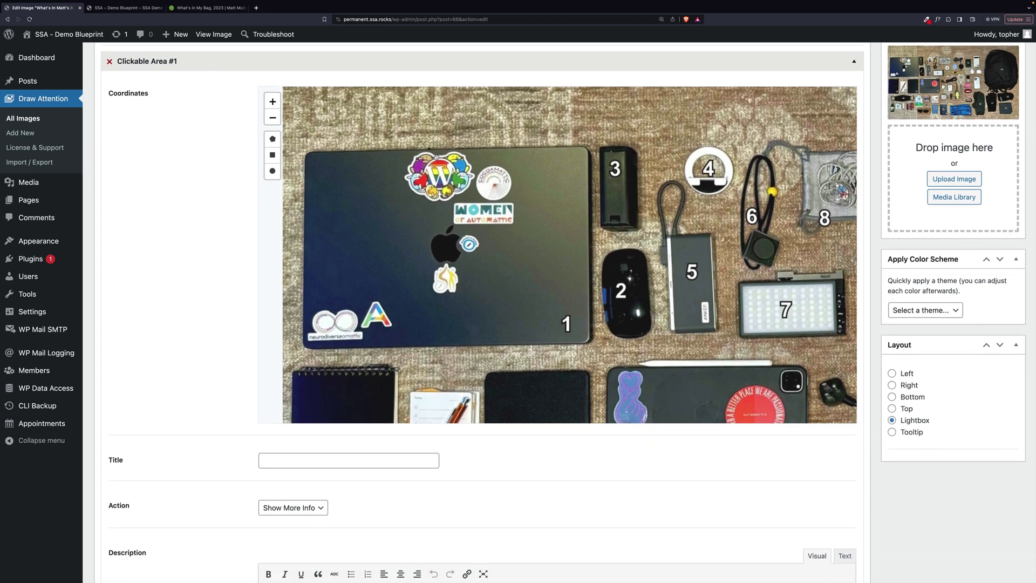
click(273, 155)
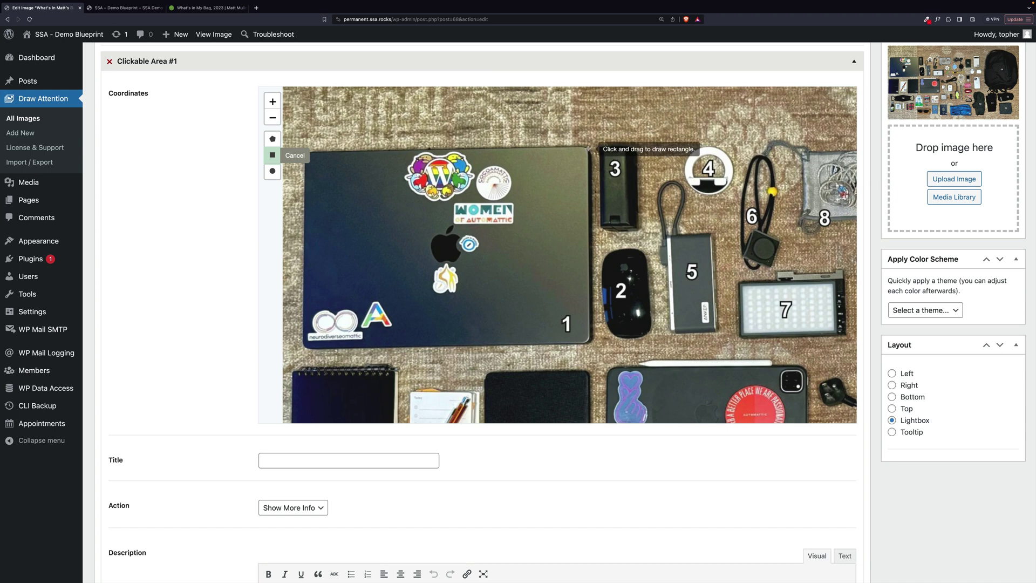
mouse_move(588, 144)
mouse_down()
mouse_move(587, 299)
mouse_move(567, 350)
mouse_move(557, 341)
mouse_move(303, 349)
mouse_up()
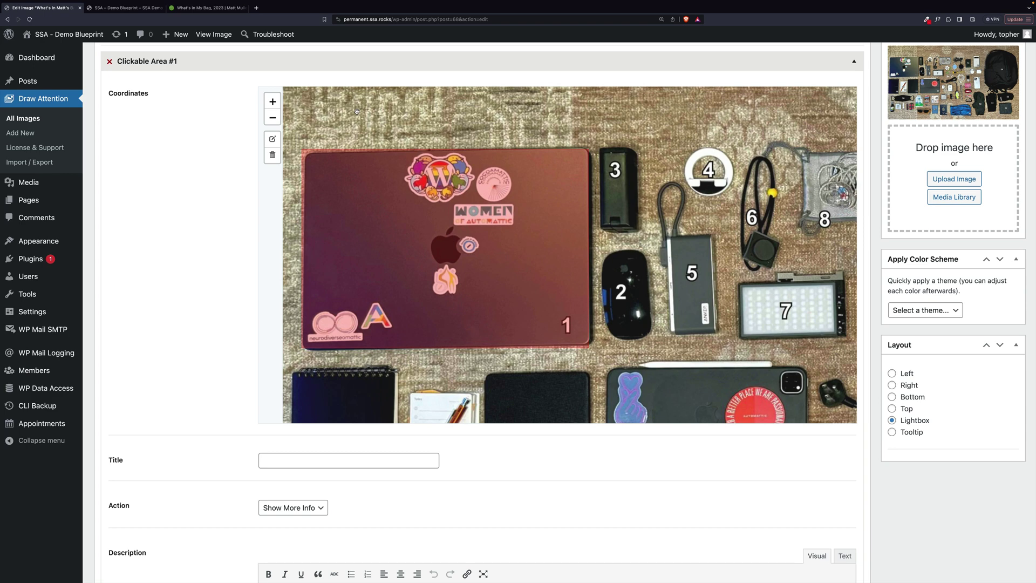
scroll(340, 136, up, 1)
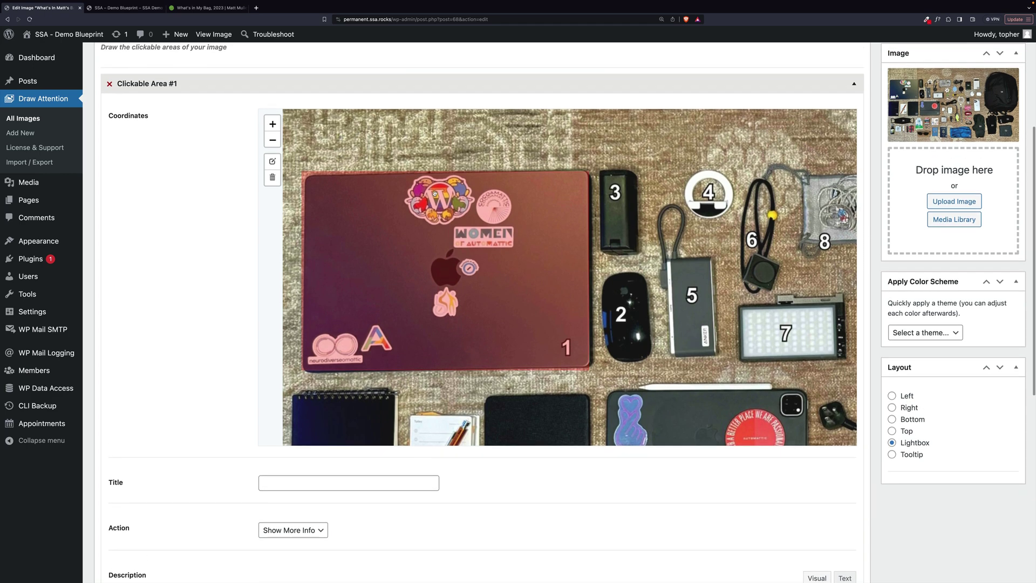
scroll(445, 233, down, 5)
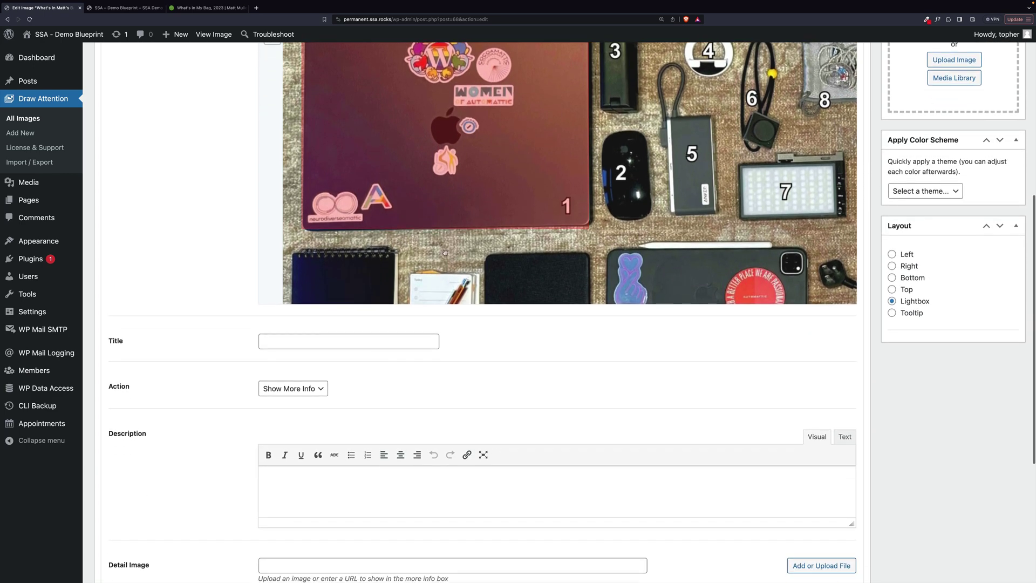
Step: Take the '16” M3 Max MacBook Pro' name for the title and keep Show More Info as the action
click(322, 342)
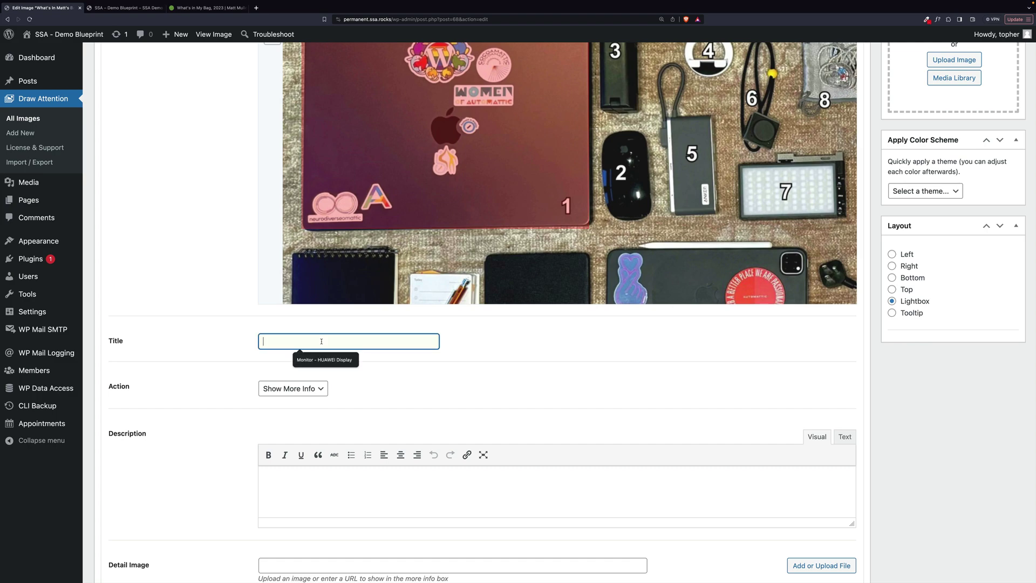
click(191, 7)
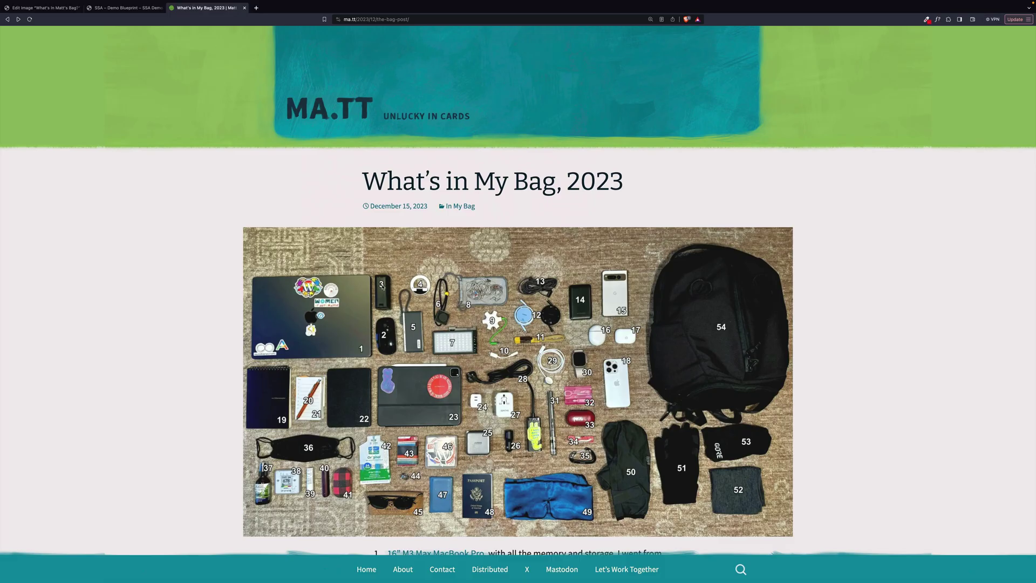
scroll(585, 272, down, 5)
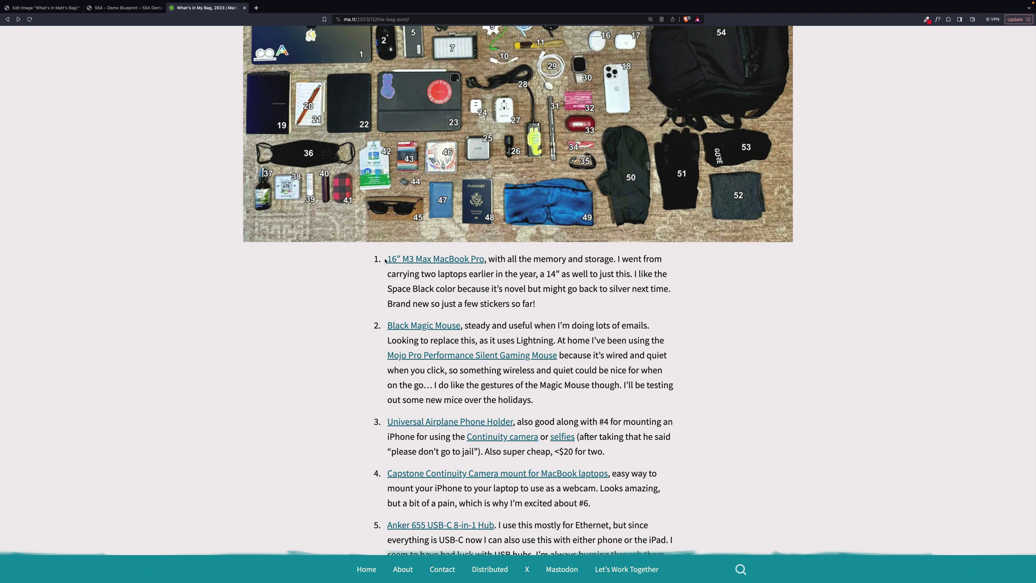
drag(385, 260, 485, 261)
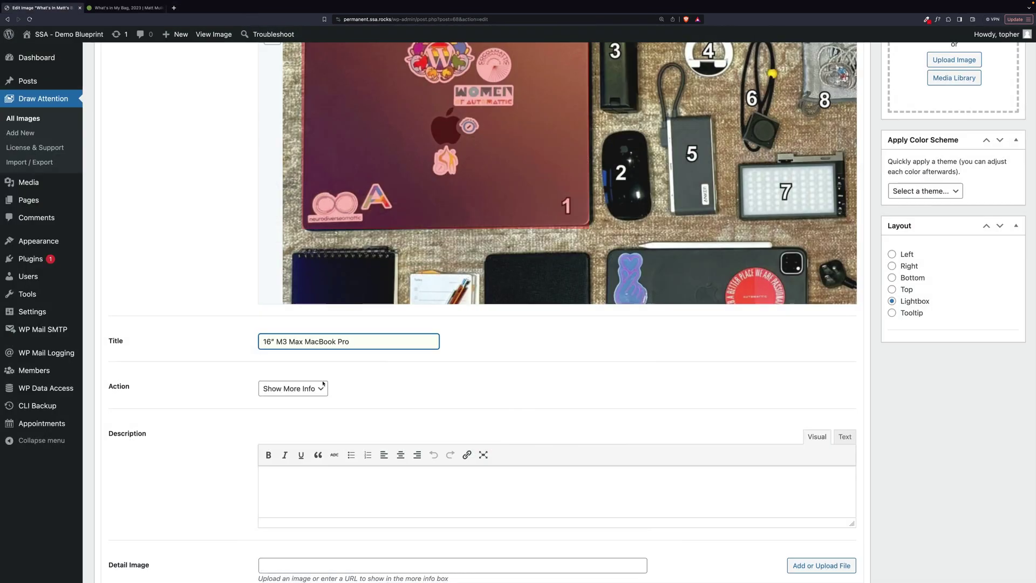
click(321, 388)
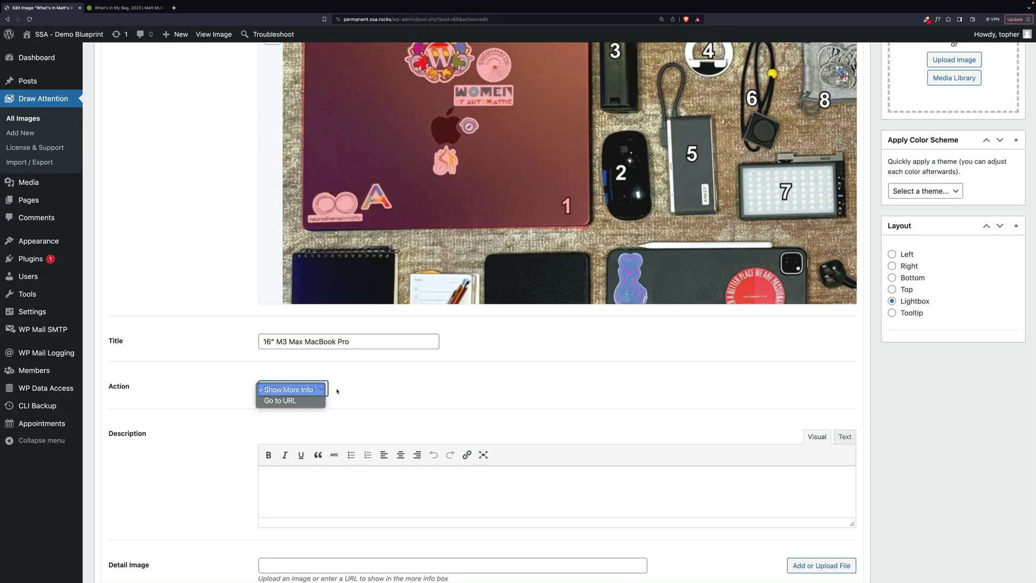
click(366, 388)
Step: Paste the blog's MacBook Pro paragraph into the description as a plain paragraph
scroll(366, 390, down, 3)
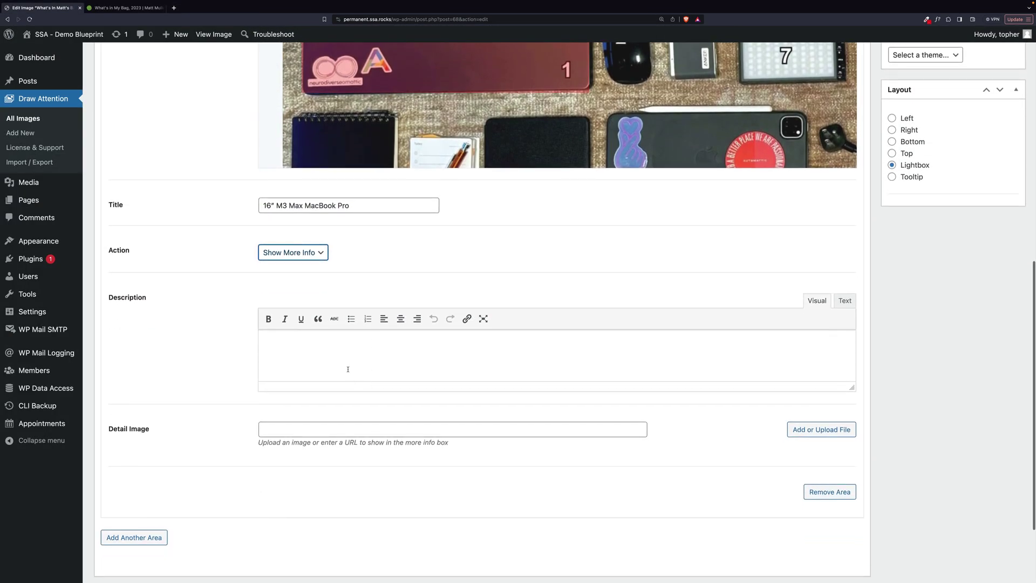
click(348, 369)
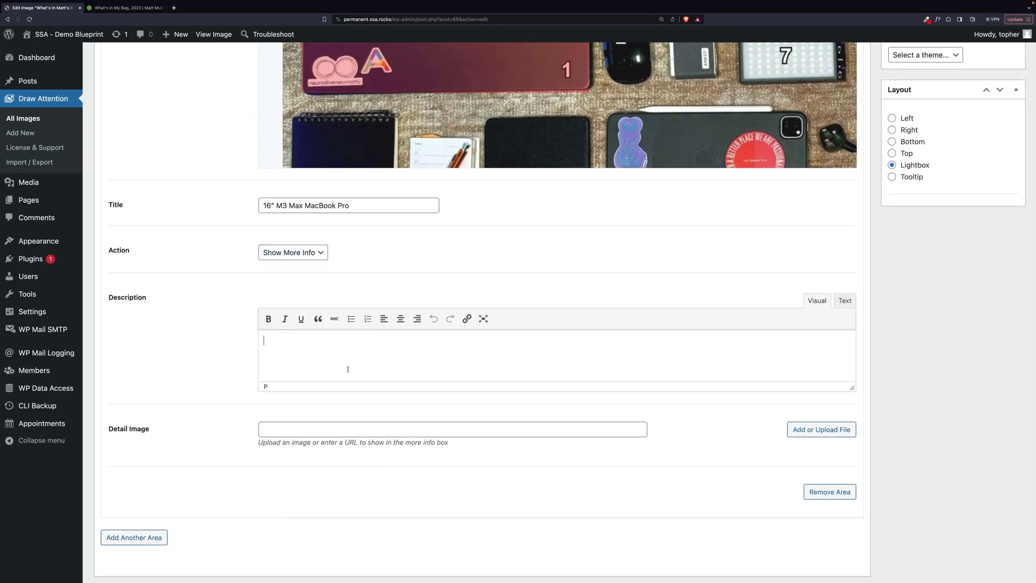
click(124, 8)
drag(565, 310, 383, 259)
key(super+c)
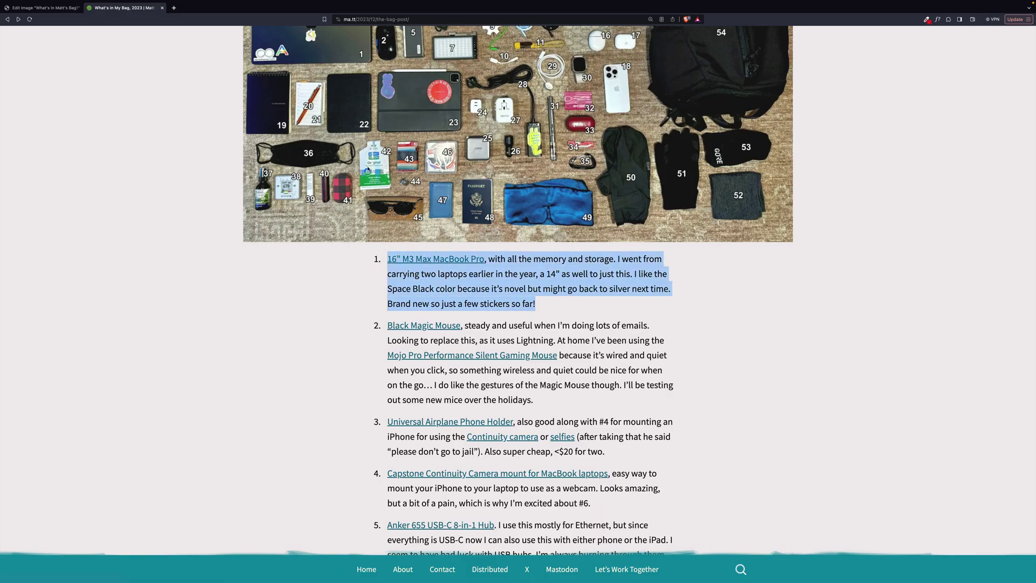
click(41, 8)
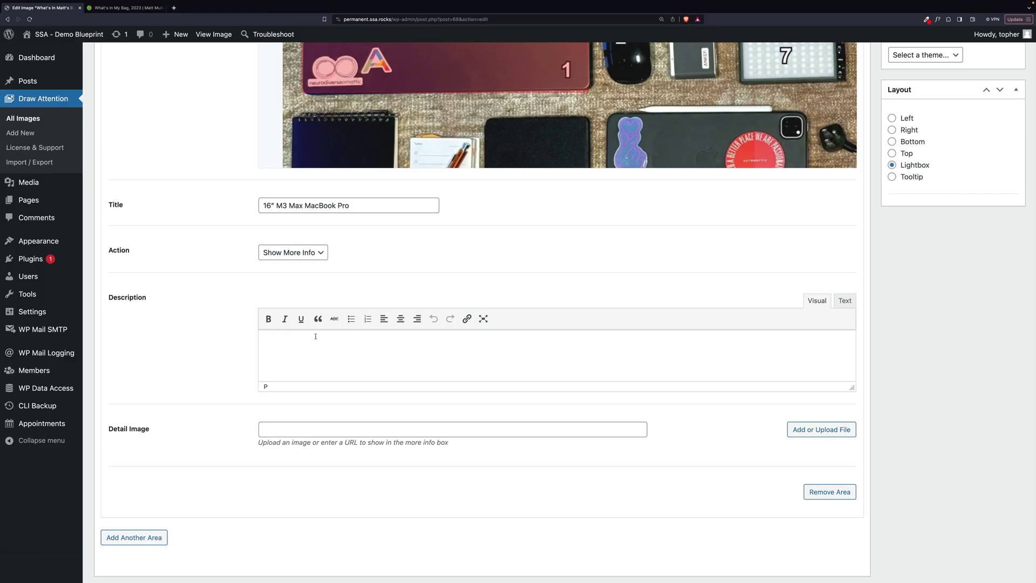
key(super+v)
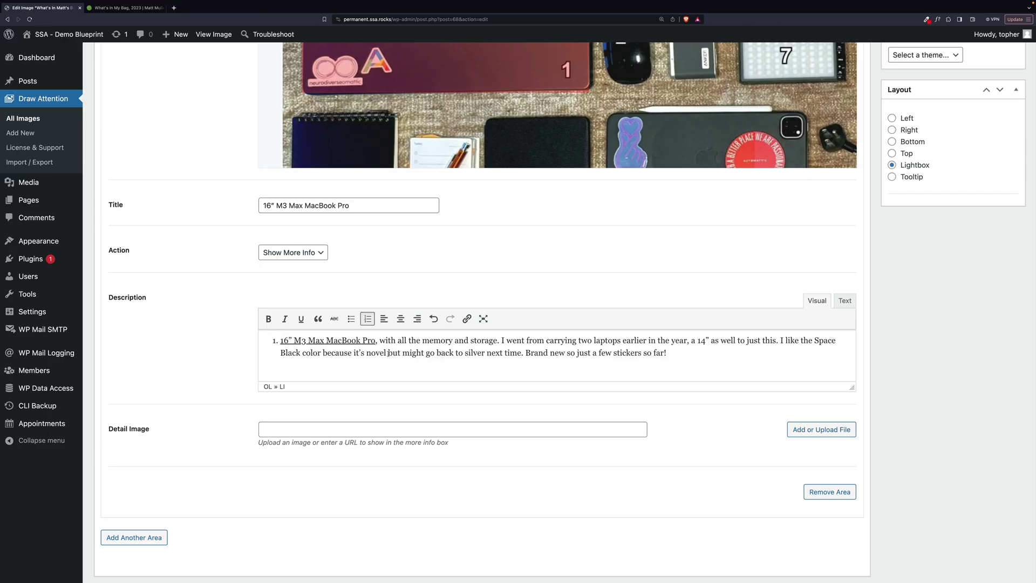
click(276, 340)
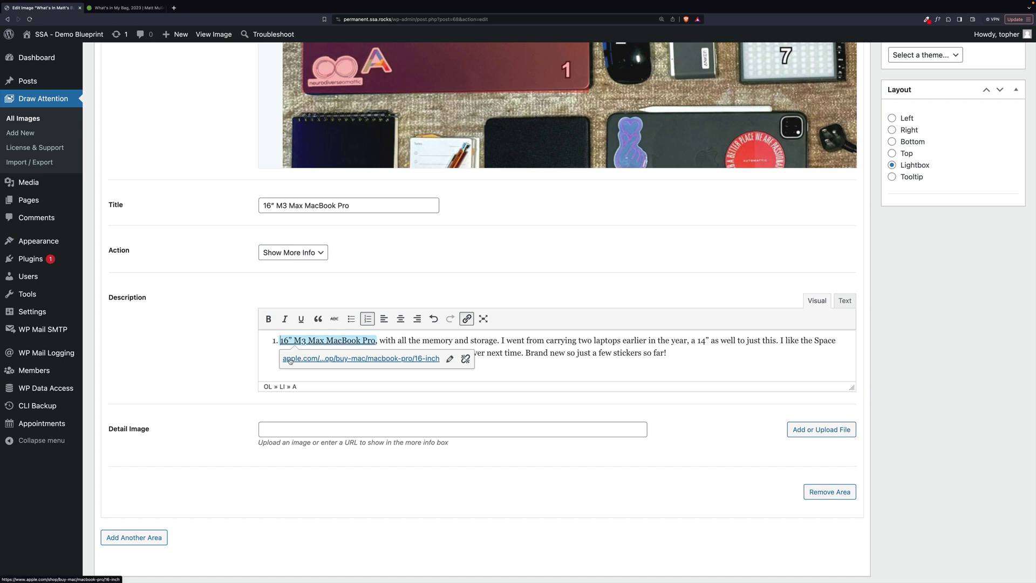
key(Left)
key(BackSpace)
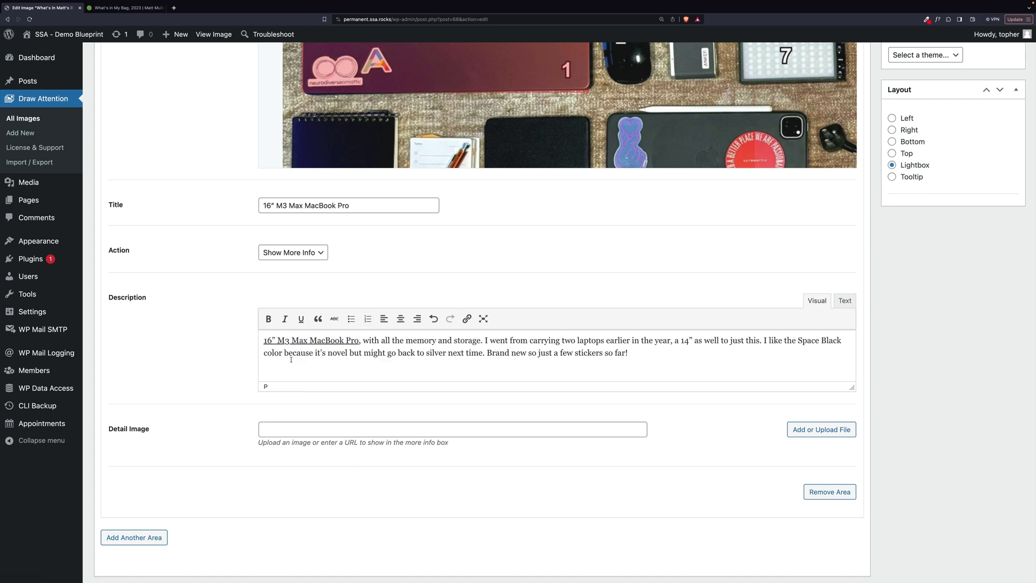
Step: Add a second clickable area and zoom the photo in on the mouse
click(163, 538)
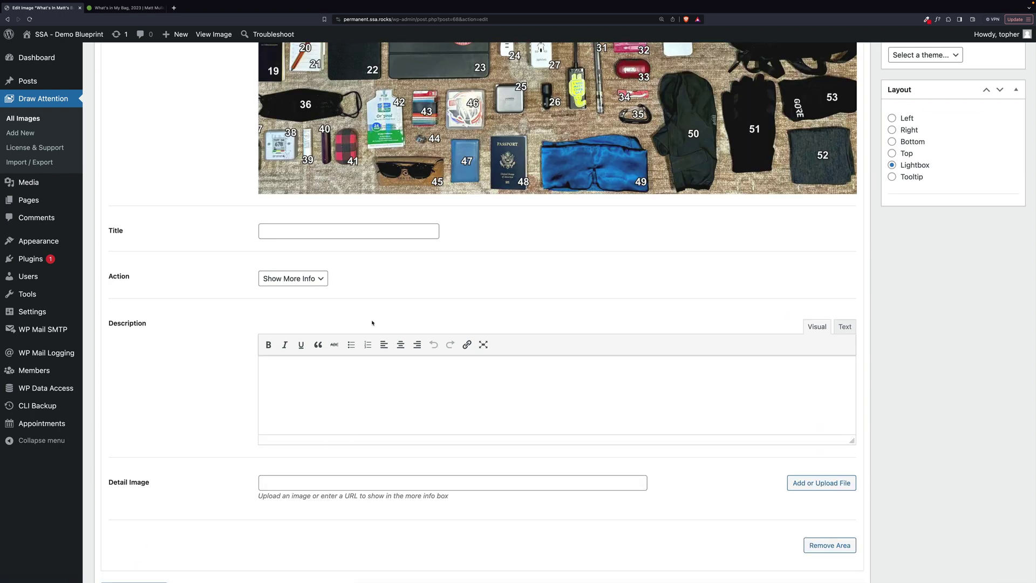
scroll(373, 319, up, 7)
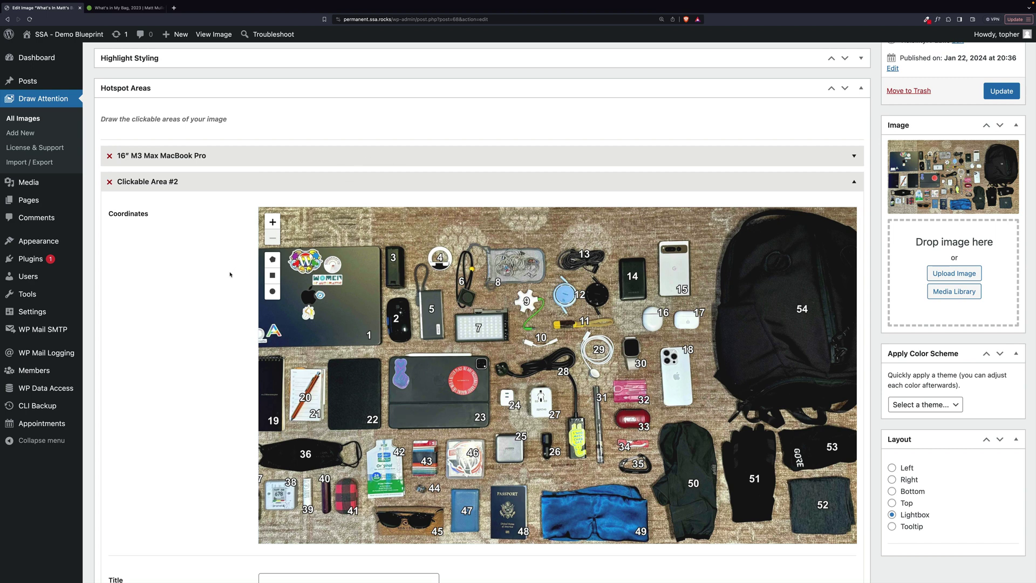
drag(441, 310, 481, 300)
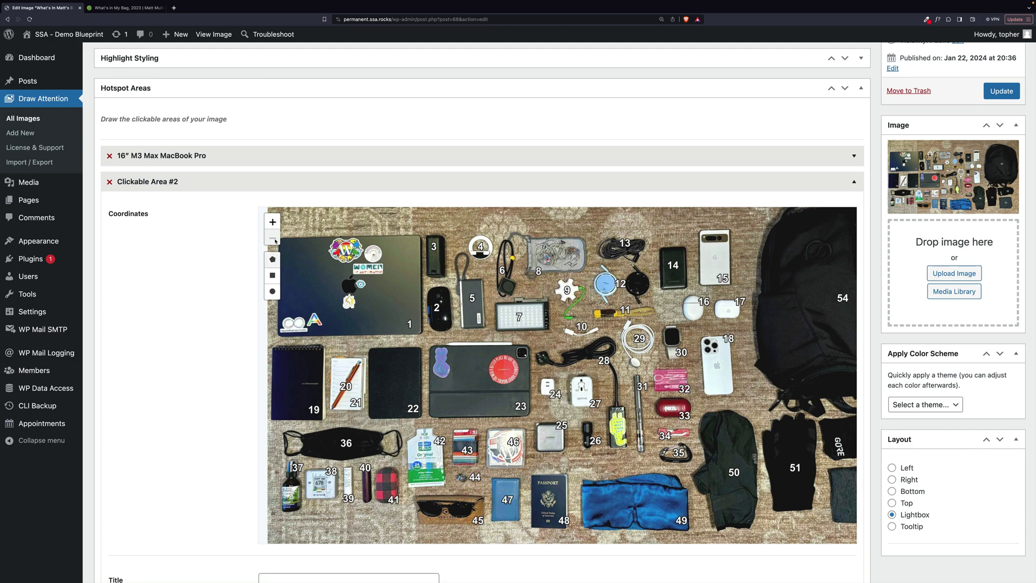
click(273, 222)
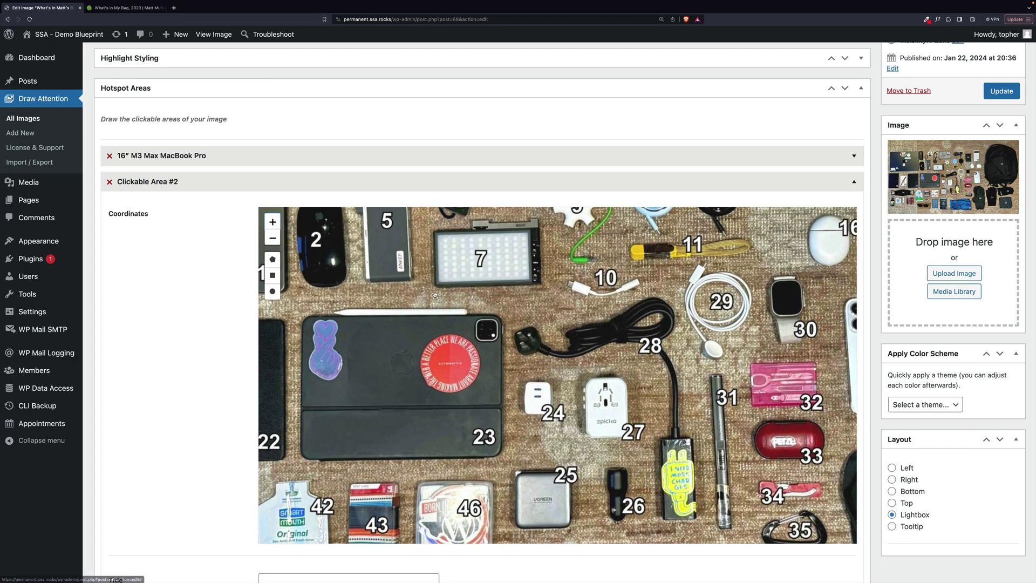
click(272, 222)
drag(526, 359, 550, 372)
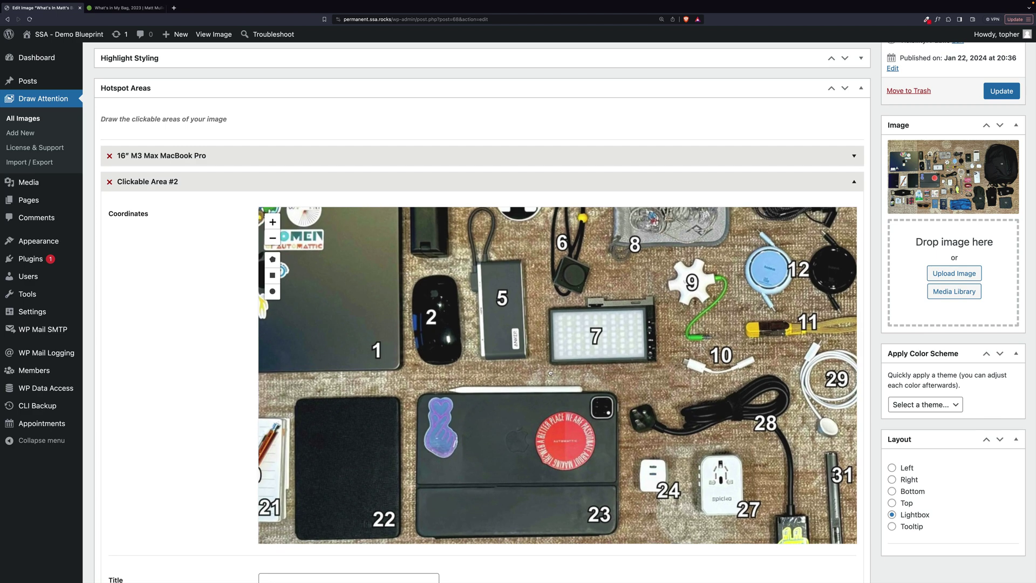
Step: Trace a closed polygon around the mouse, item 2
click(272, 260)
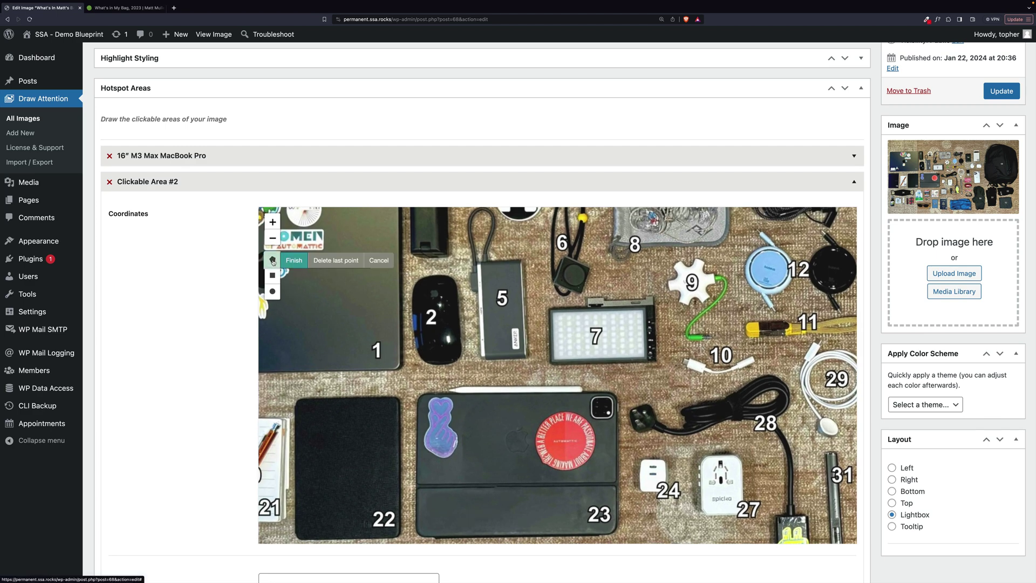
click(428, 277)
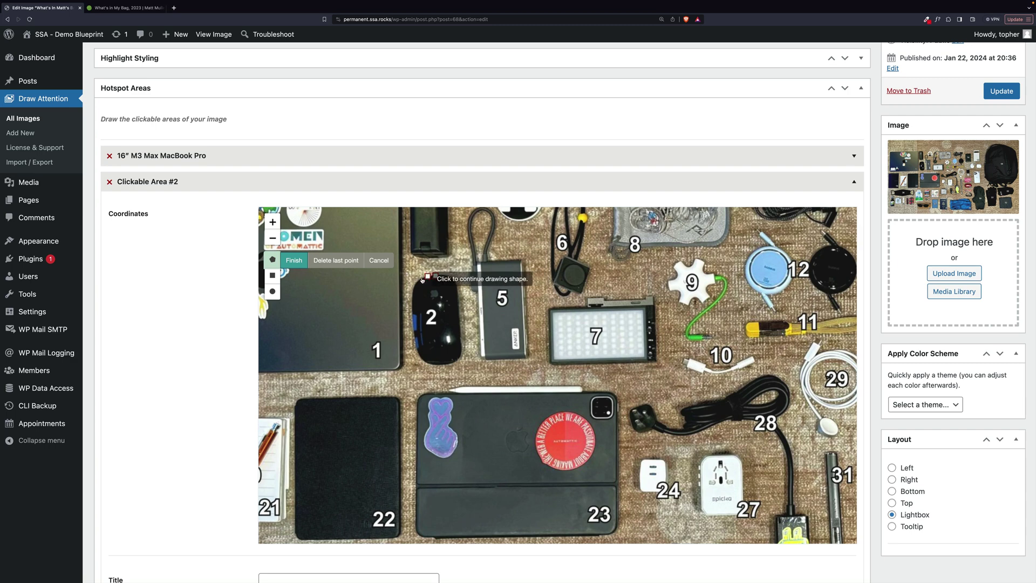
click(422, 278)
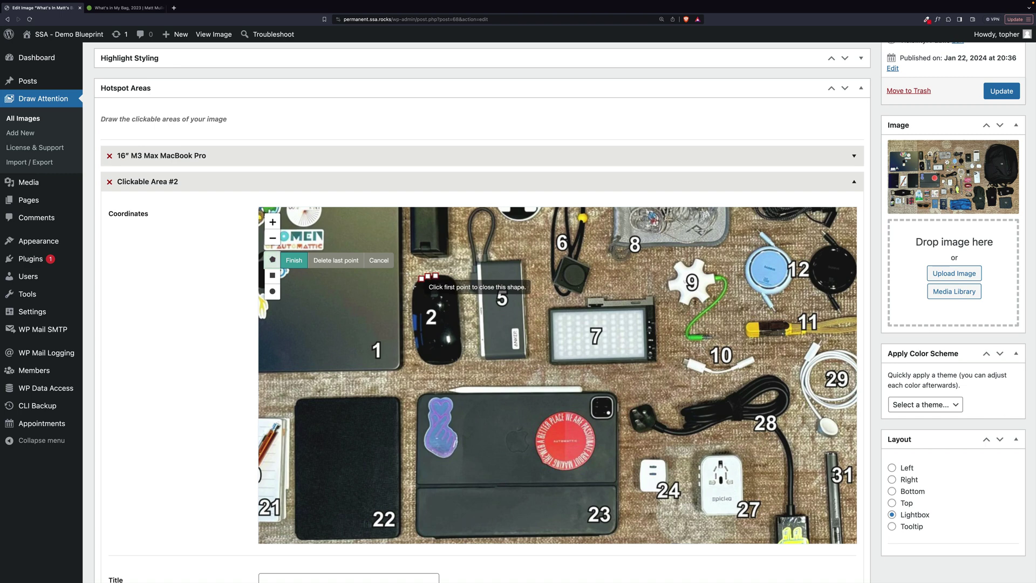
click(414, 285)
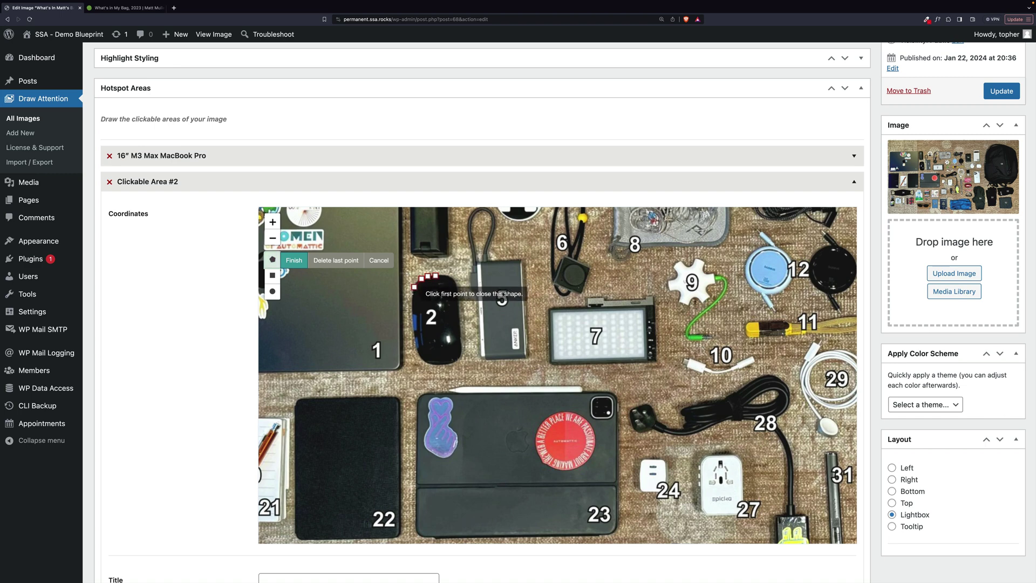
click(412, 296)
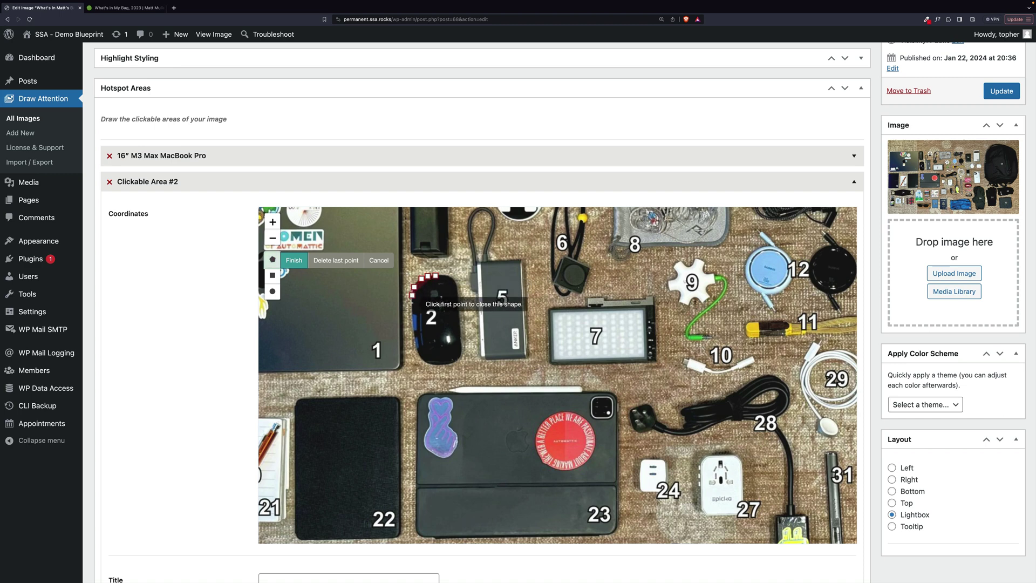
click(411, 302)
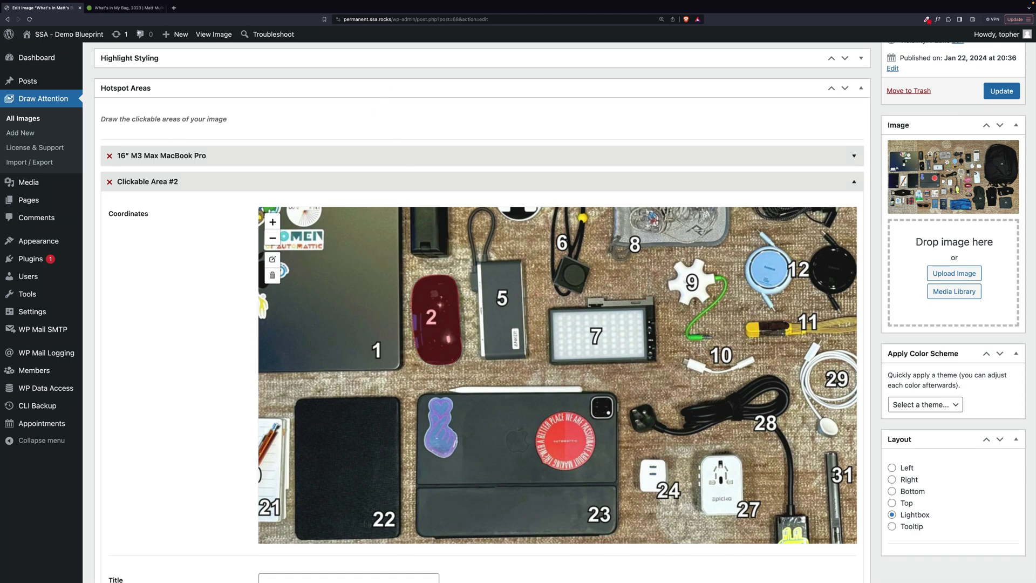
Step: Paste the blog's Black Magic Mouse paragraph into the second area's description as plain text
click(125, 8)
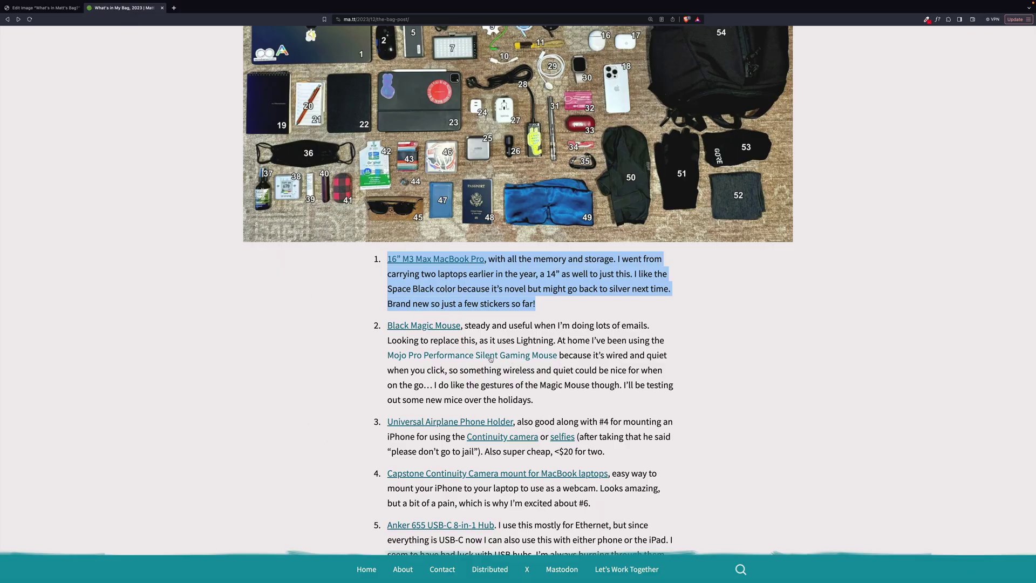
click(538, 399)
drag(538, 400, 388, 327)
key(ctrl+c)
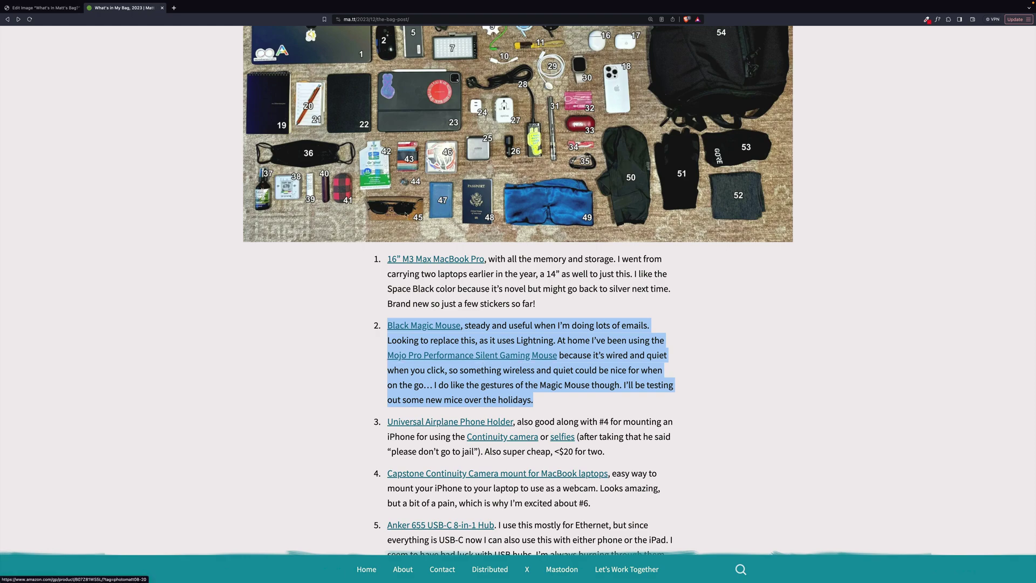
click(44, 8)
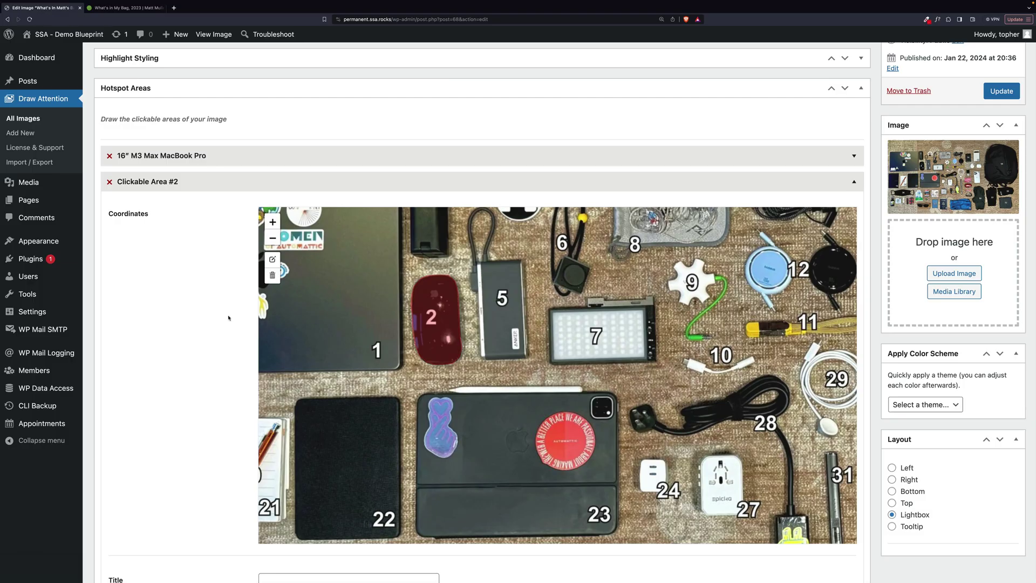
scroll(228, 318, down, 5)
click(335, 475)
key(ctrl+v)
click(283, 467)
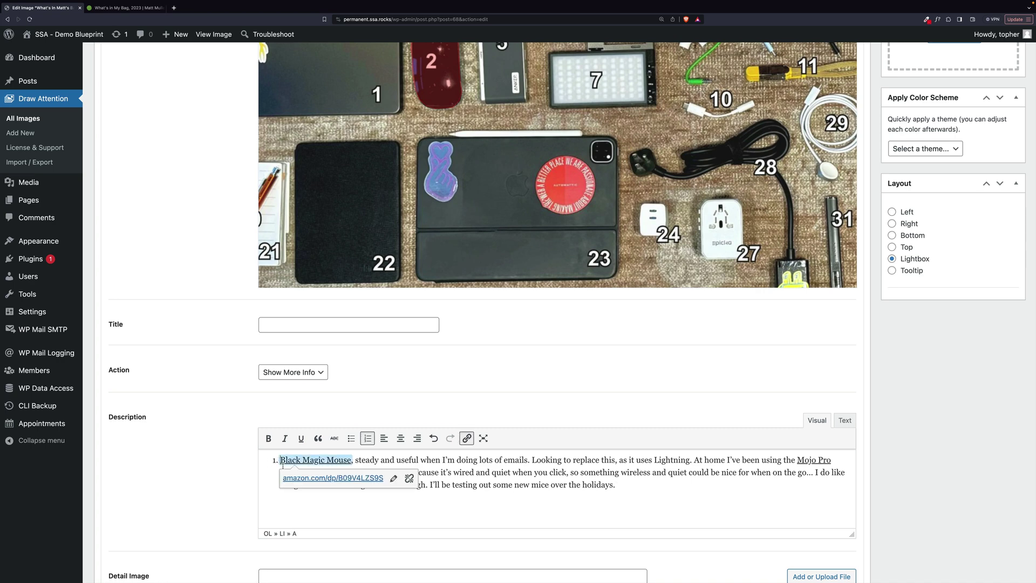
click(280, 459)
key(BackSpace)
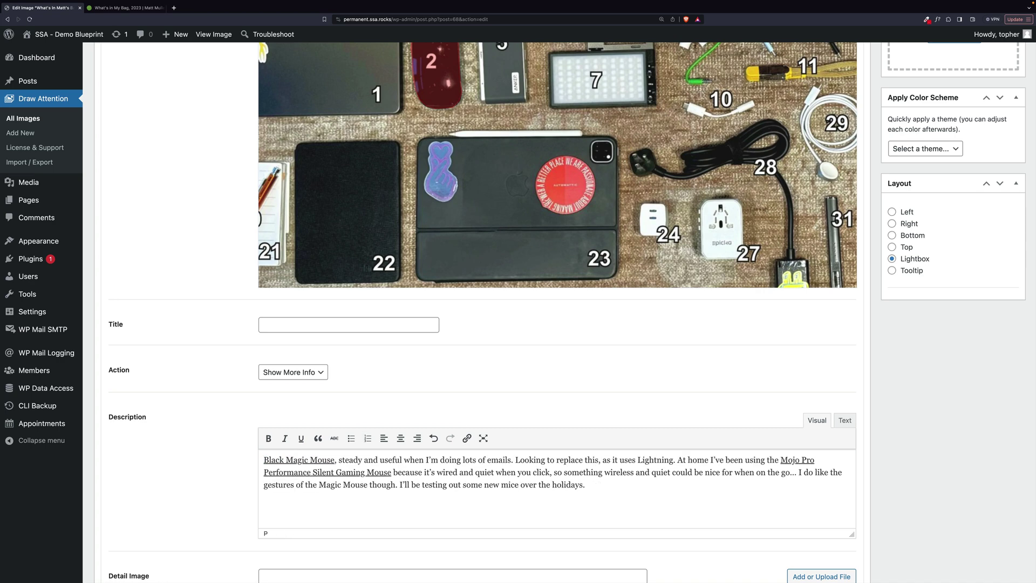
Step: Copy 'Black Magic Mouse' from the description into the area's title
drag(335, 460, 264, 460)
key(ctrl+c)
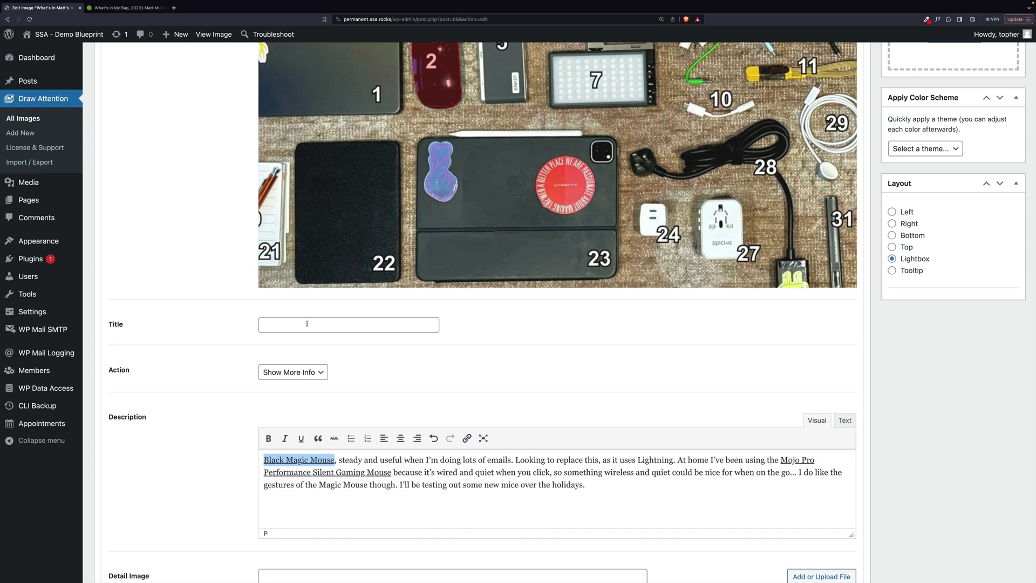
click(307, 324)
key(ctrl+v)
Step: Zoom and pan the bag photo to item 31, the candle lighter
scroll(488, 291, down, 10)
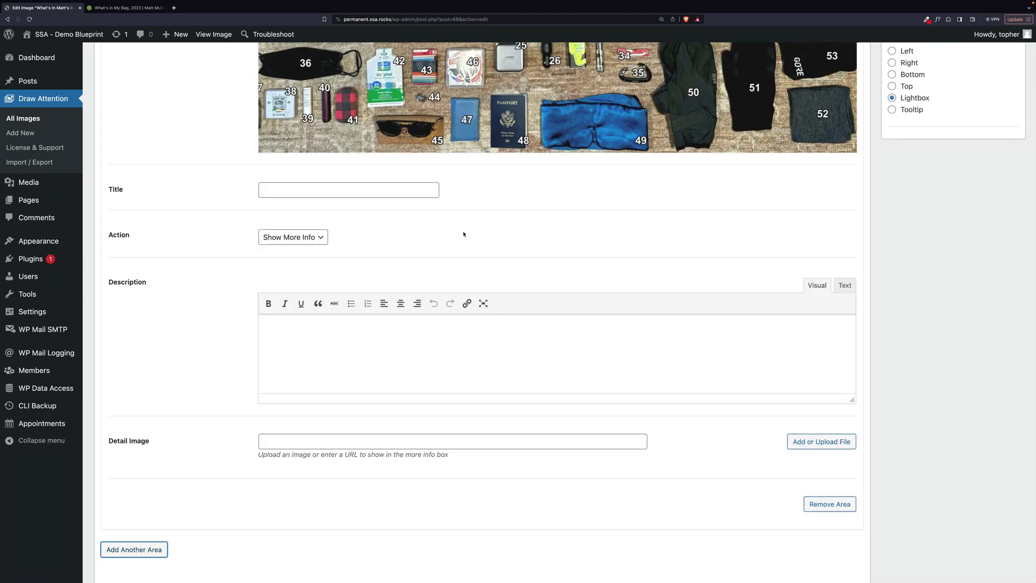
scroll(463, 234, up, 5)
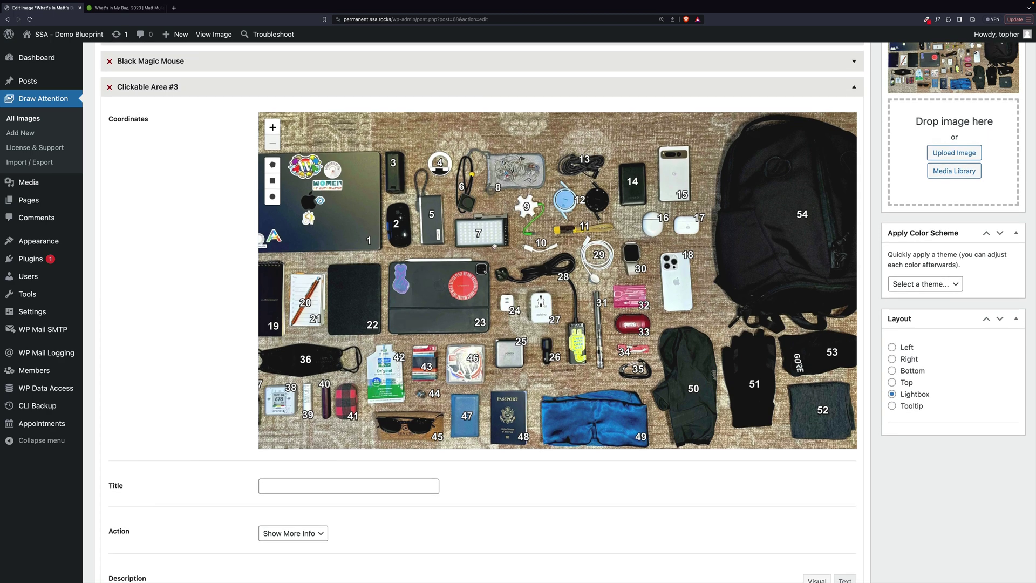
scroll(501, 248, down, 1)
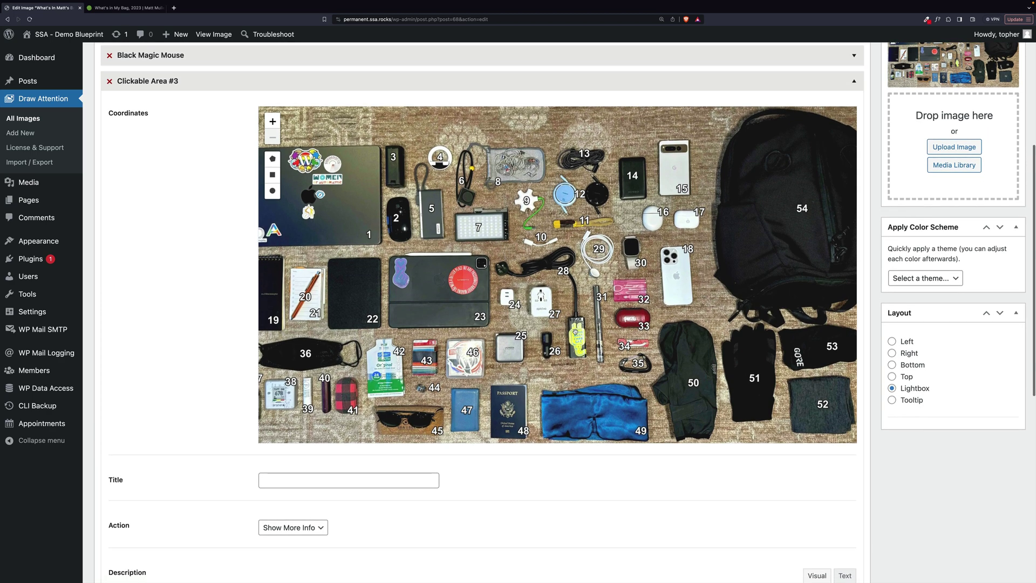
scroll(572, 331, down, 1)
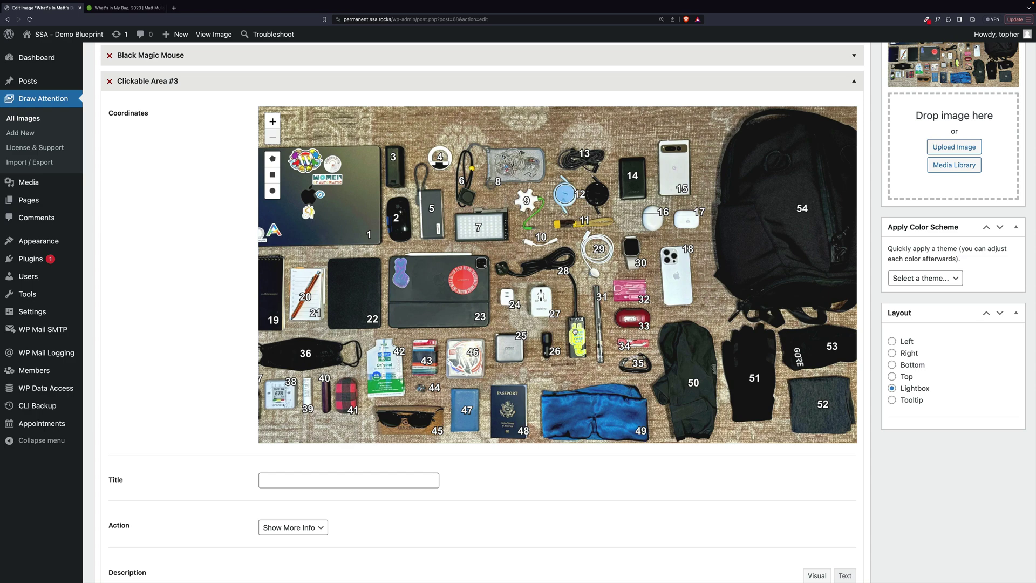
drag(556, 269, 519, 241)
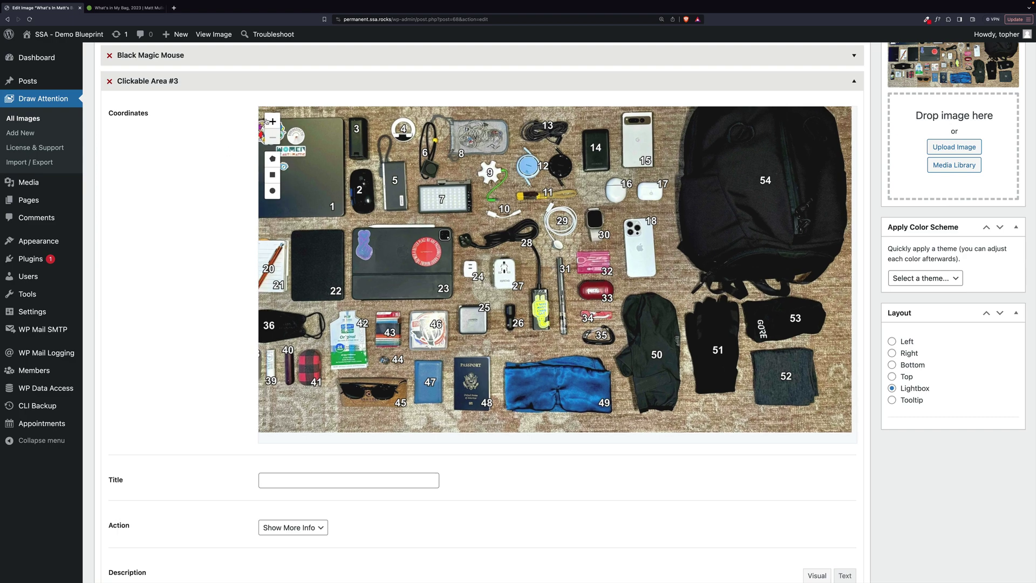
click(272, 121)
drag(587, 311, 484, 272)
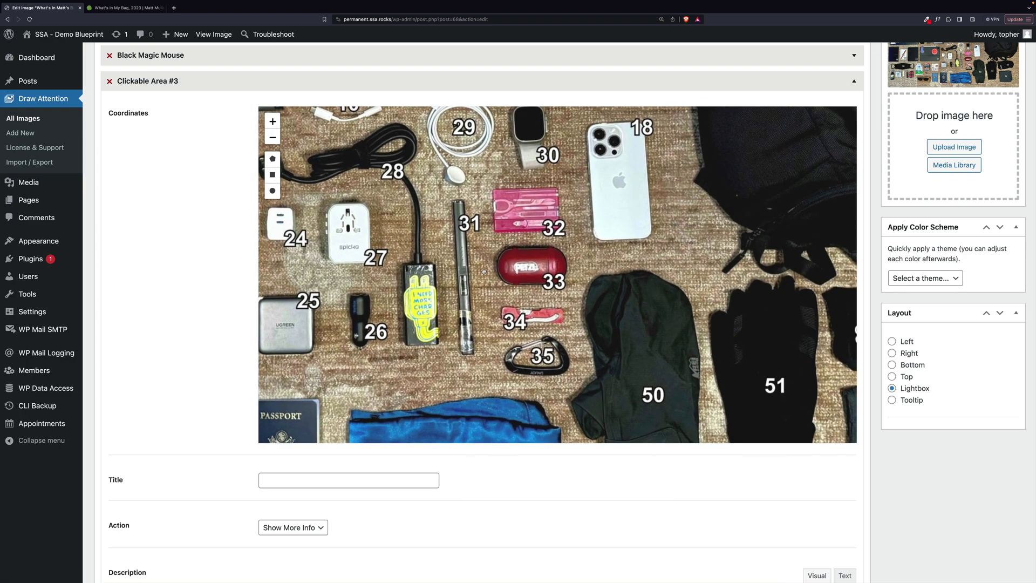
Step: Start a polygon around the candle lighter with three corner points
click(272, 159)
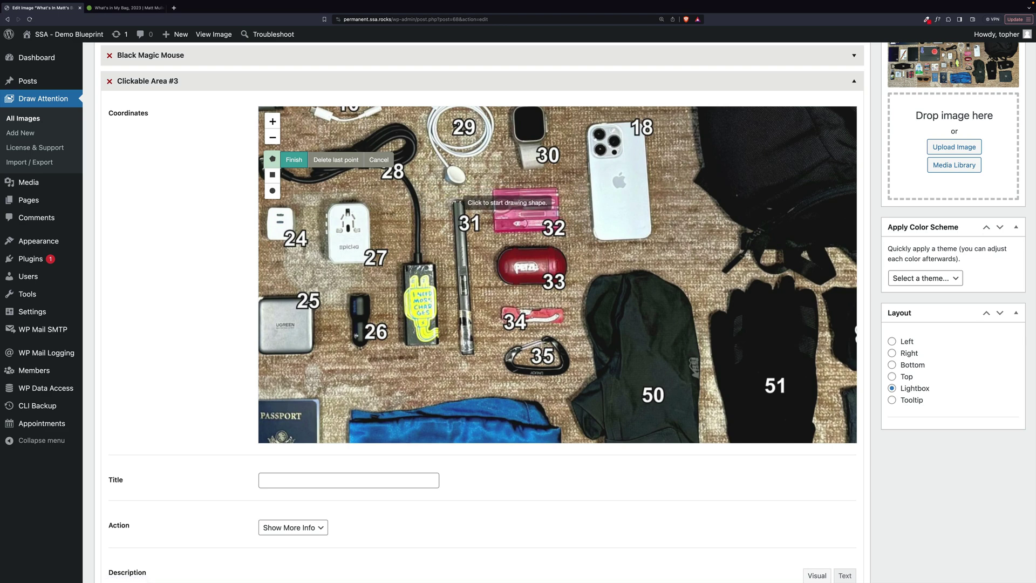
click(453, 200)
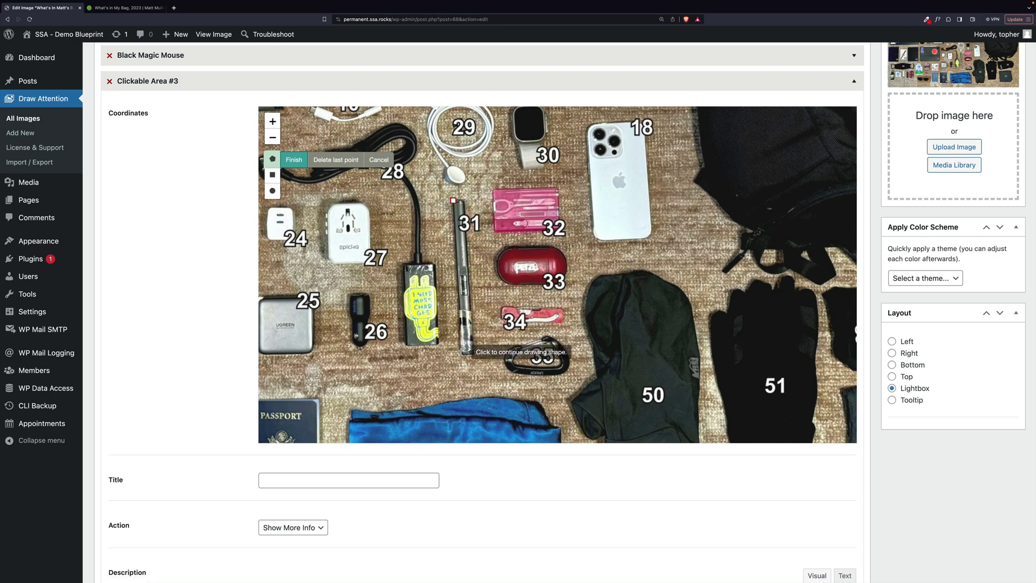
click(461, 351)
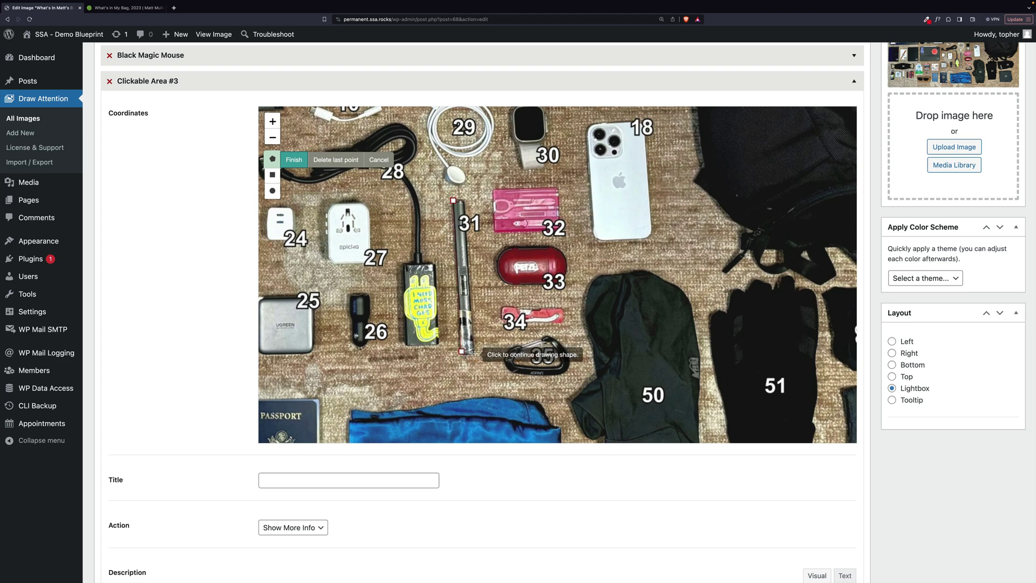
click(473, 354)
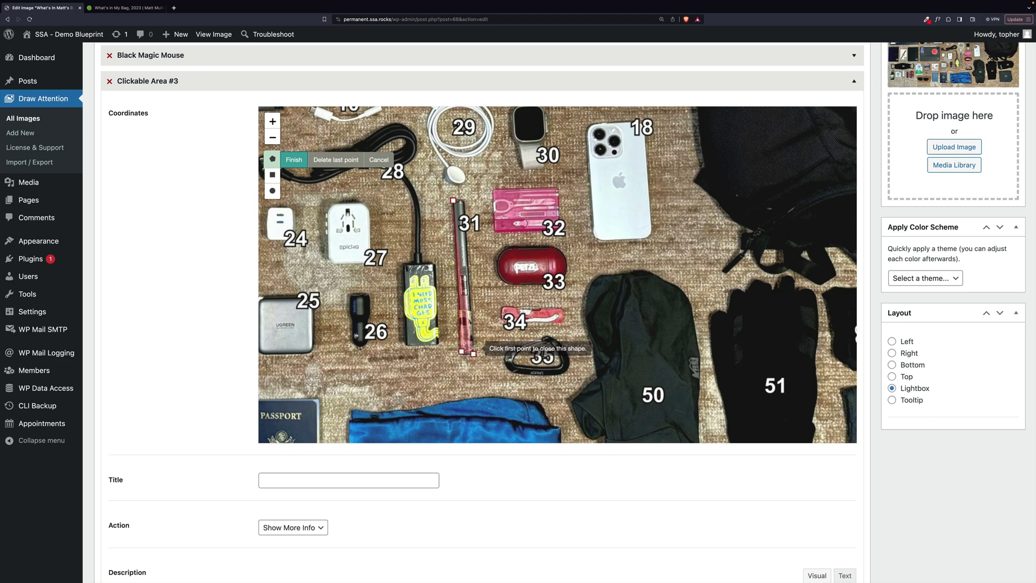
Step: Copy item 31's 'Rechargeable Candle Lighter' text from the blog post and update the image
scroll(481, 199, down, 5)
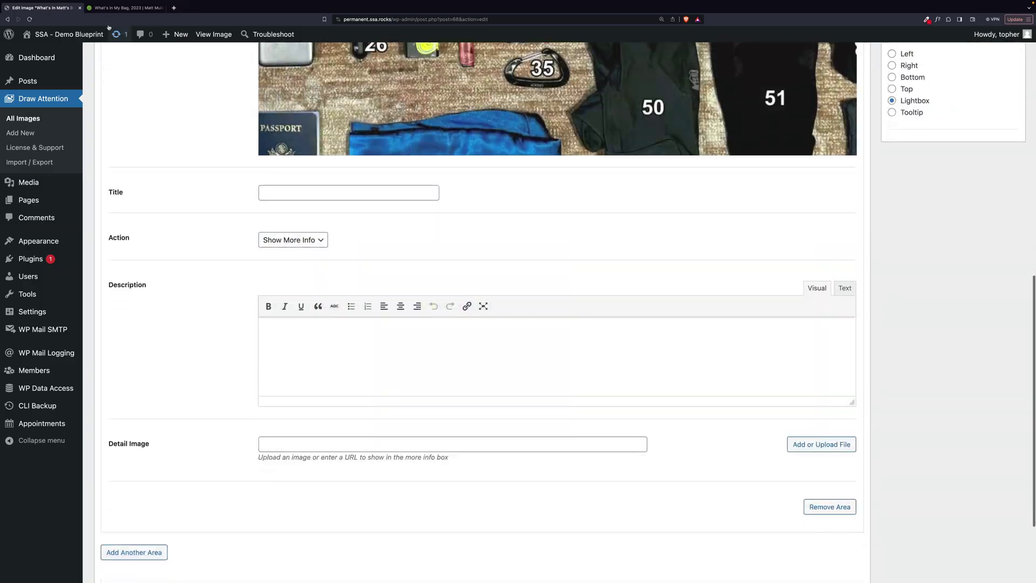
click(124, 8)
scroll(387, 329, down, 5)
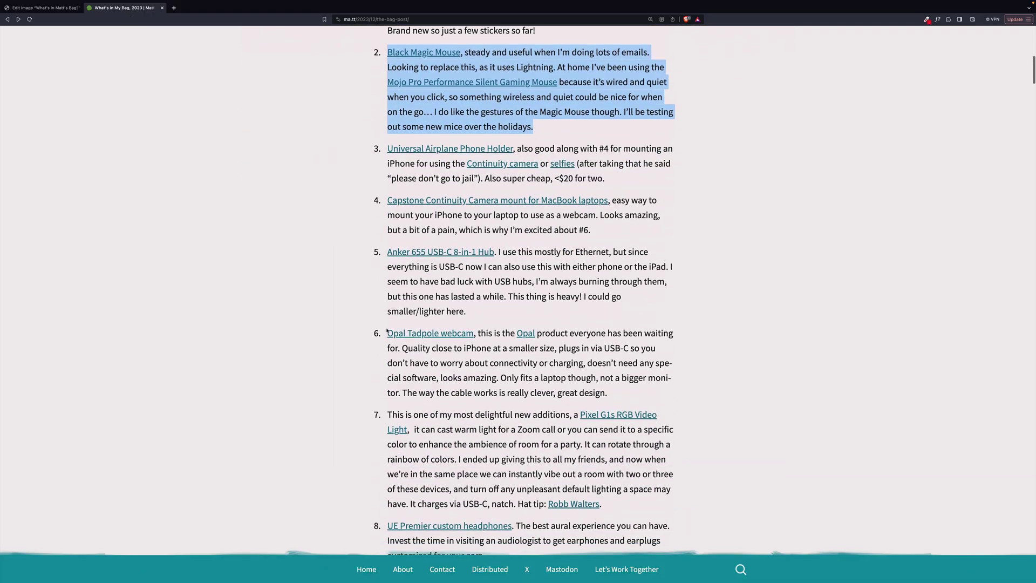
scroll(387, 330, down, 20)
drag(428, 200, 390, 171)
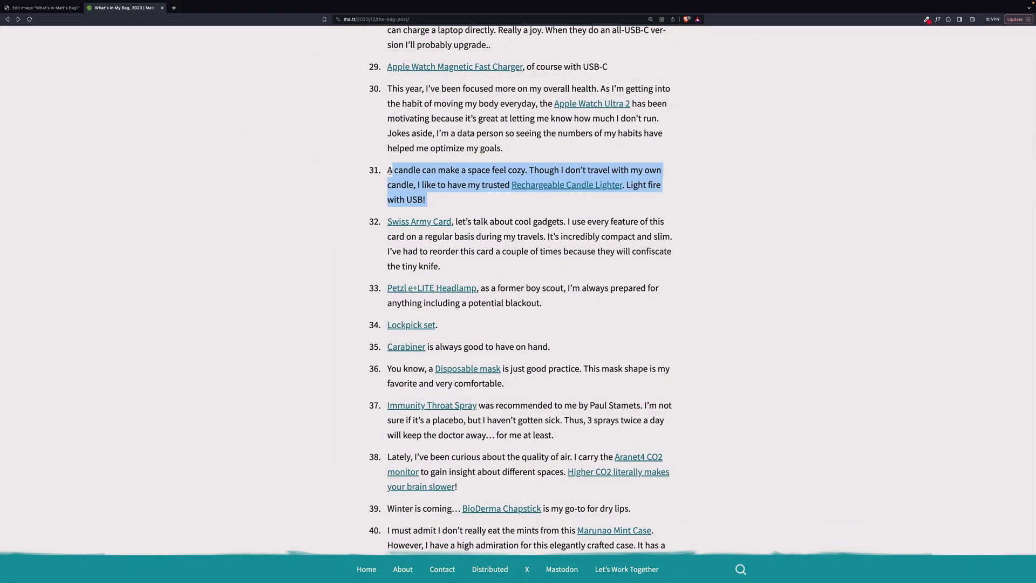
scroll(390, 170, up, 1)
double_click(390, 177)
drag(405, 189, 426, 208)
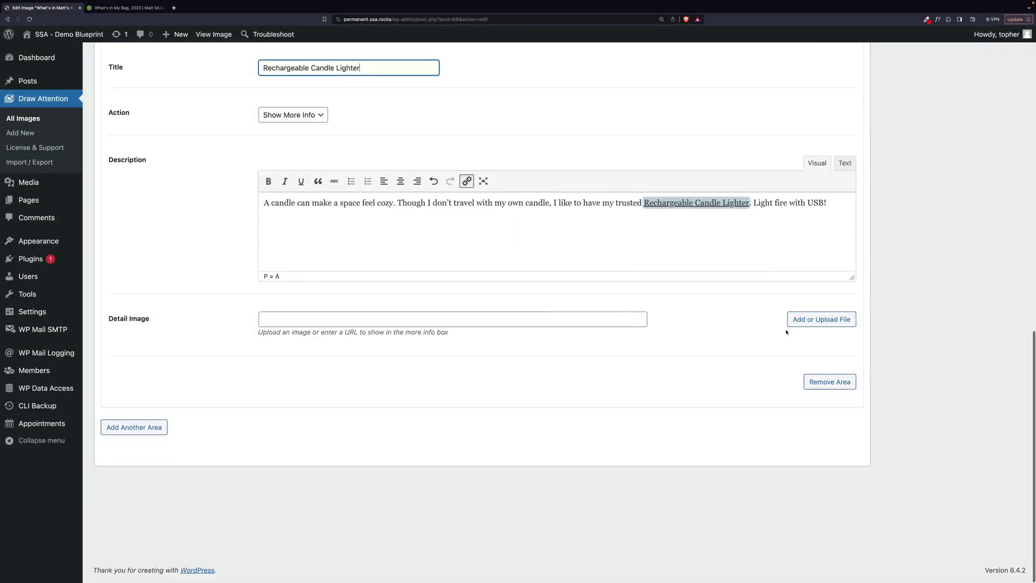
scroll(894, 277, up, 10)
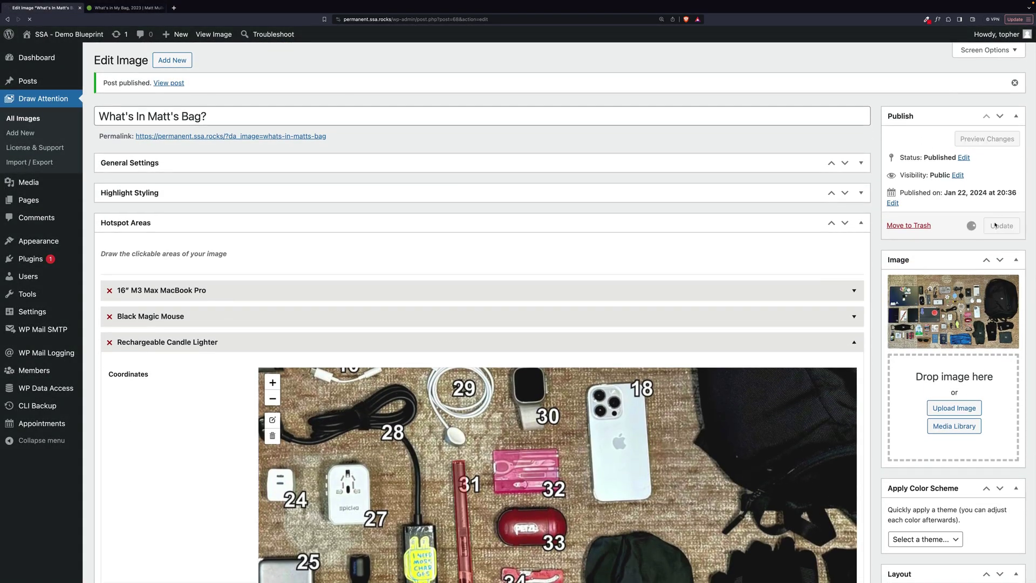
click(995, 225)
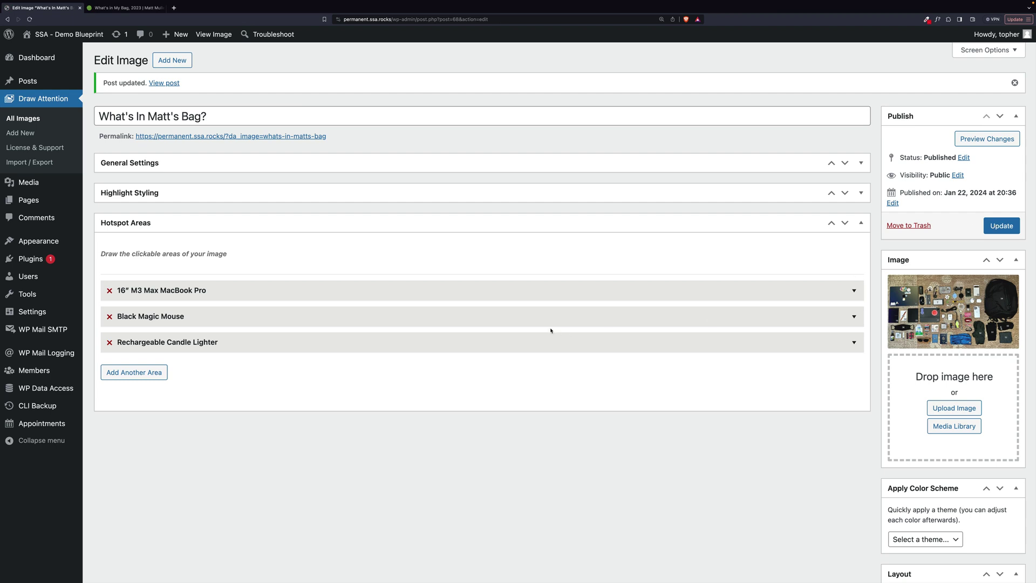
Step: Create a page titled 'What's In Matt's Bag?' containing the Draw Attention Image block
mouse_move(29, 199)
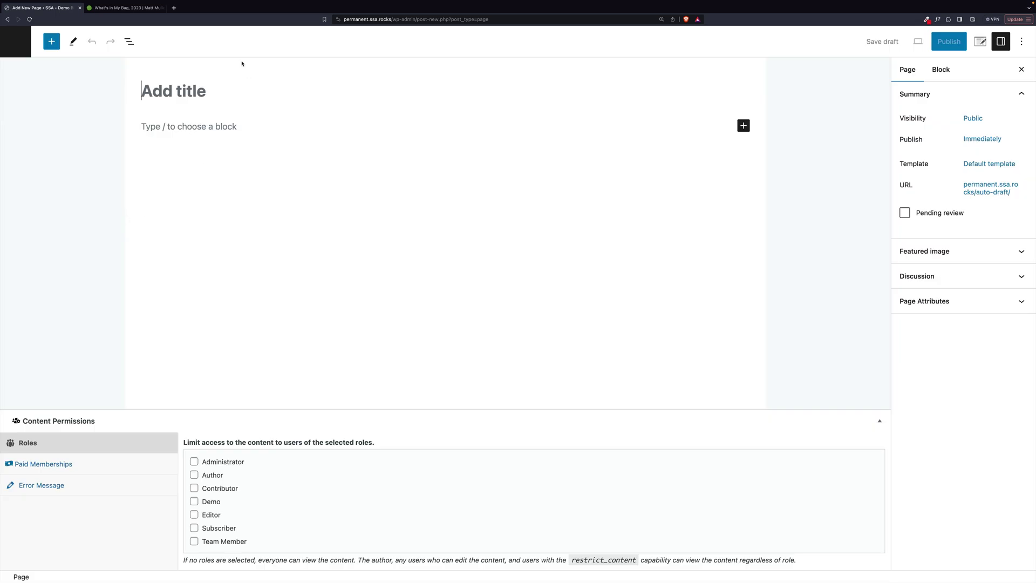
text(What's In Matt's Bag?)
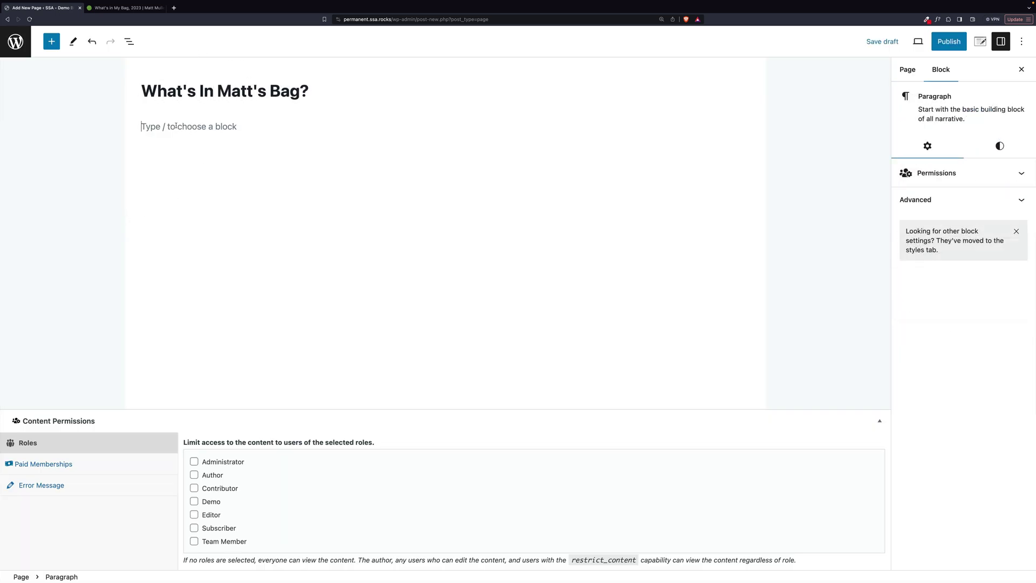
text(/draw)
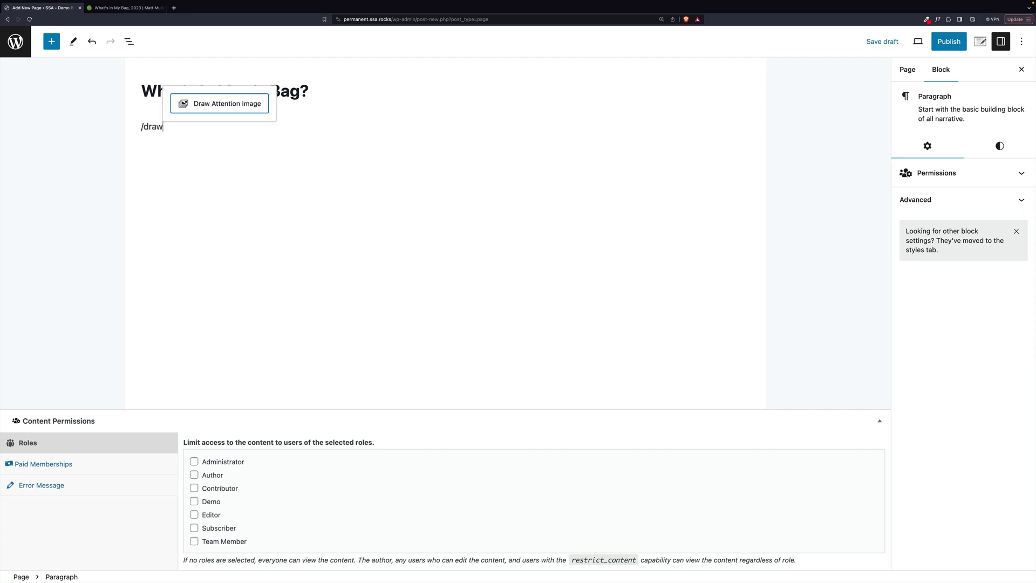
click(200, 107)
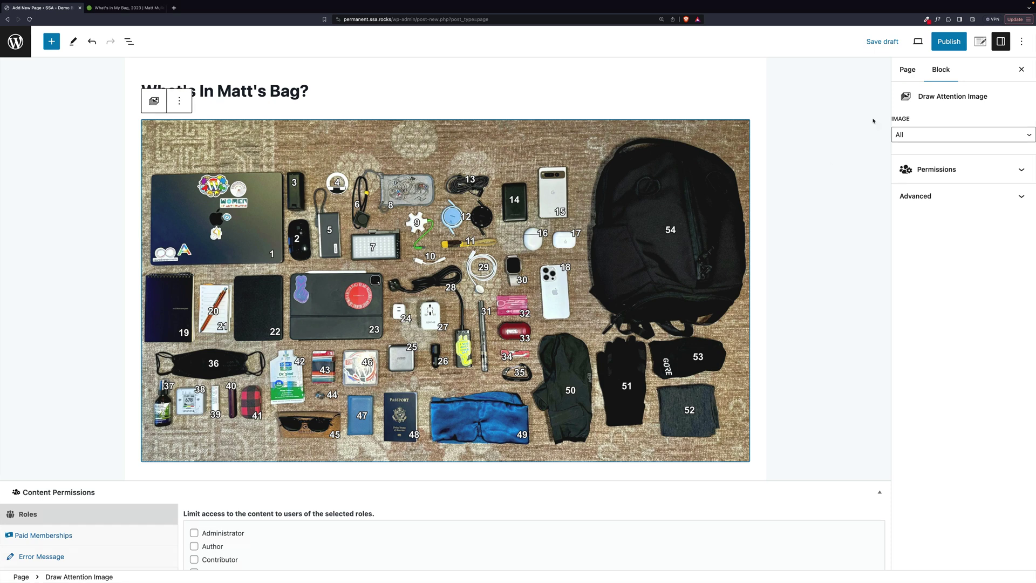
Step: Publish the page and view it live
click(952, 42)
click(947, 44)
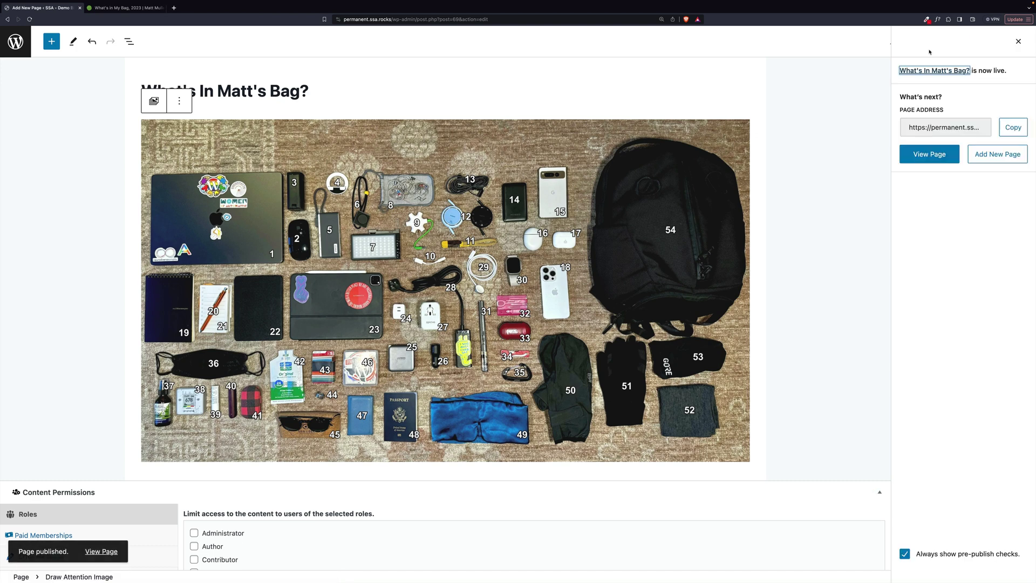
super+click(929, 154)
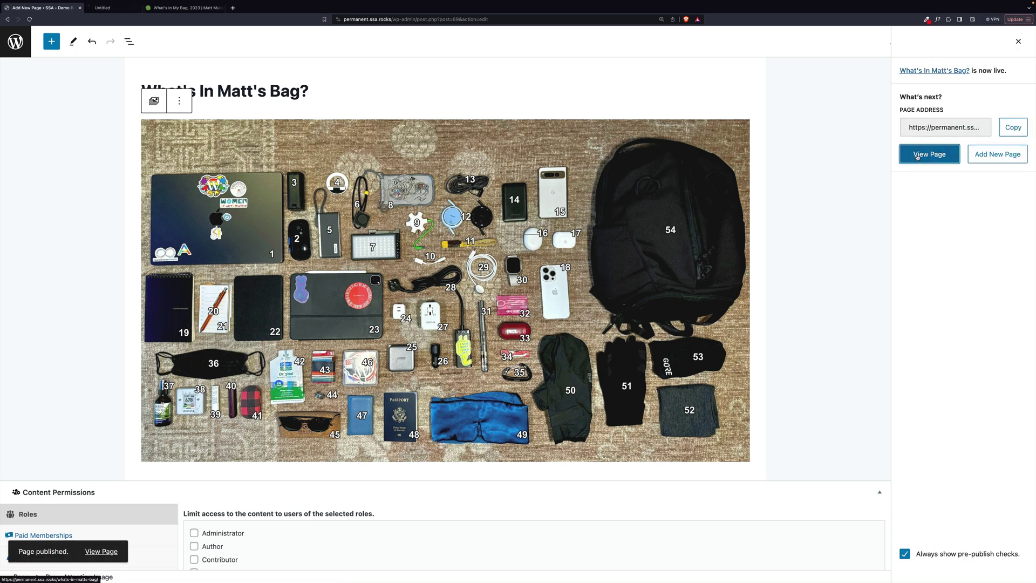
Step: On the live page, open and close the lightboxes for hotspots 1, 2 and 31: MacBook Pro, Black Magic Mouse and Rechargeable Candle Lighter
click(124, 8)
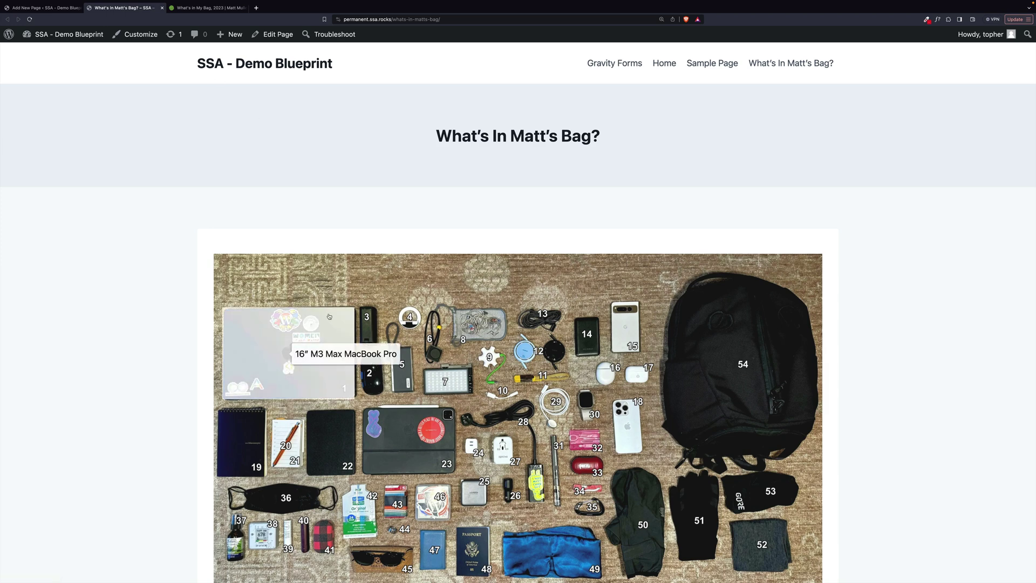
scroll(349, 199, down, 3)
mouse_move(277, 207)
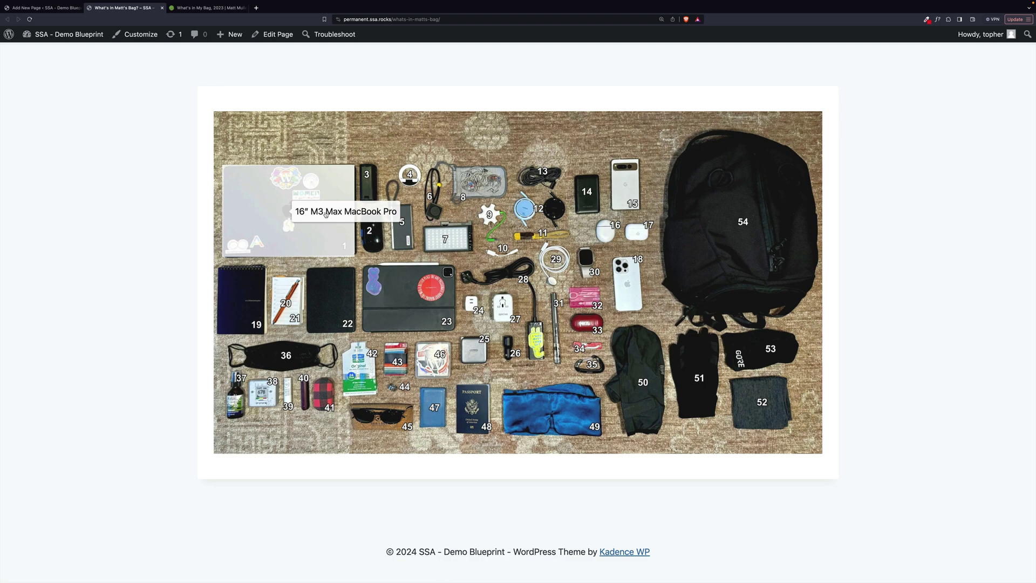
click(263, 205)
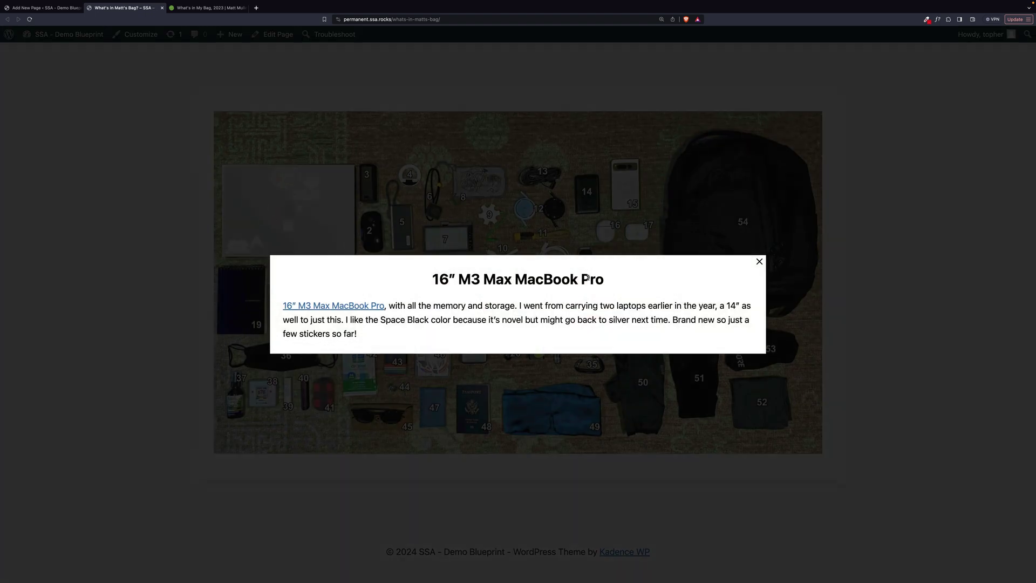
click(758, 262)
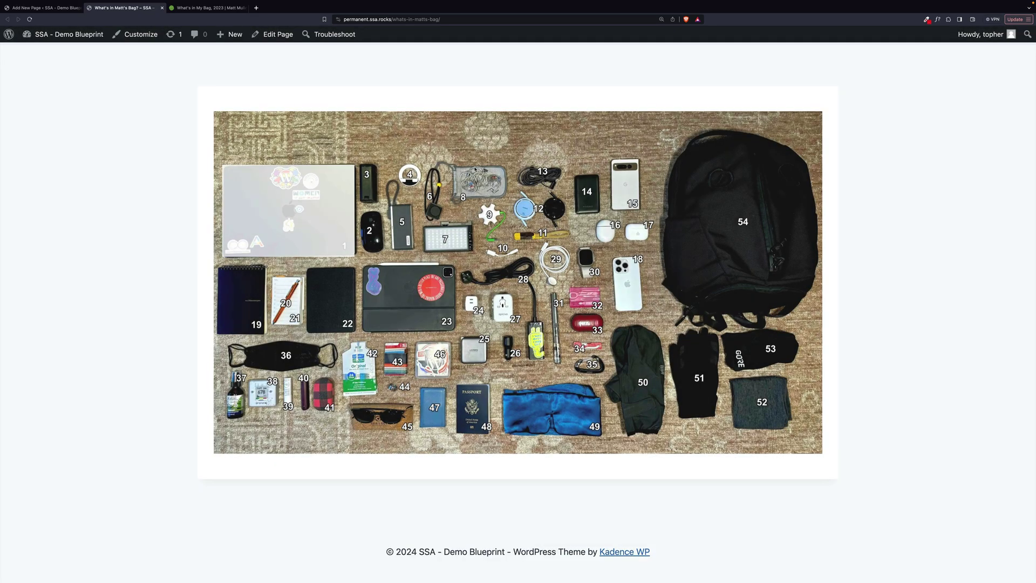
click(368, 232)
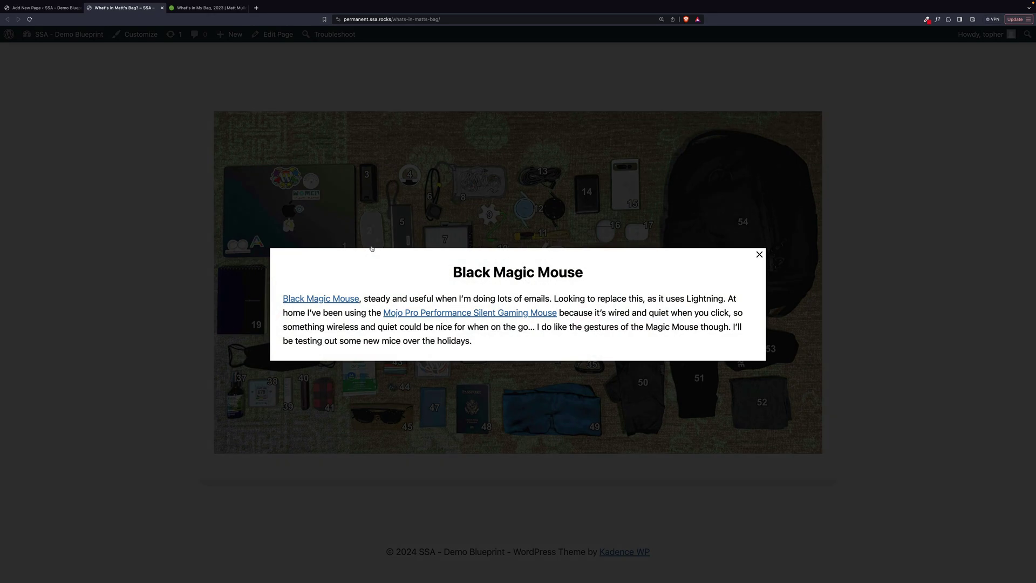
click(758, 255)
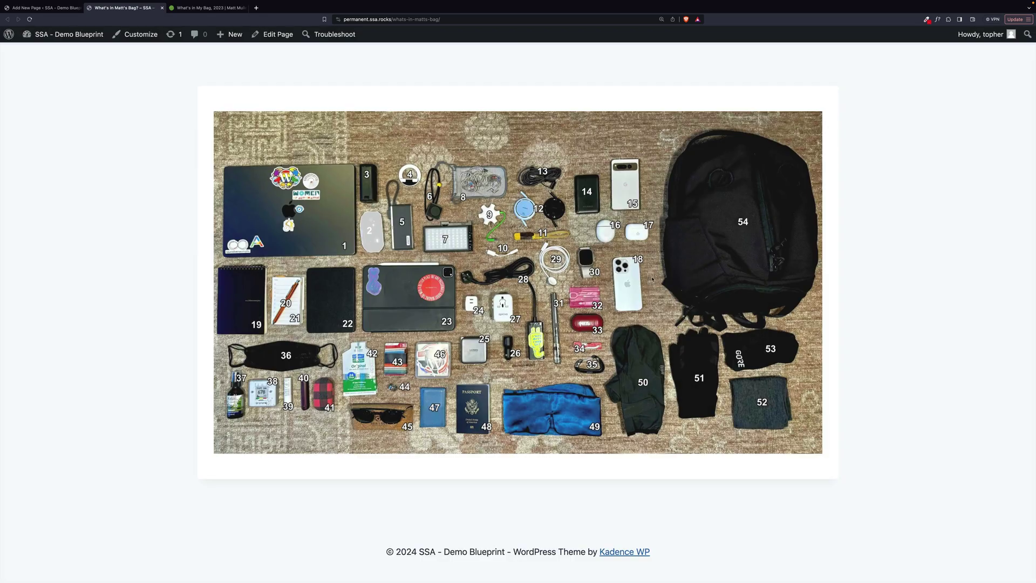
click(556, 322)
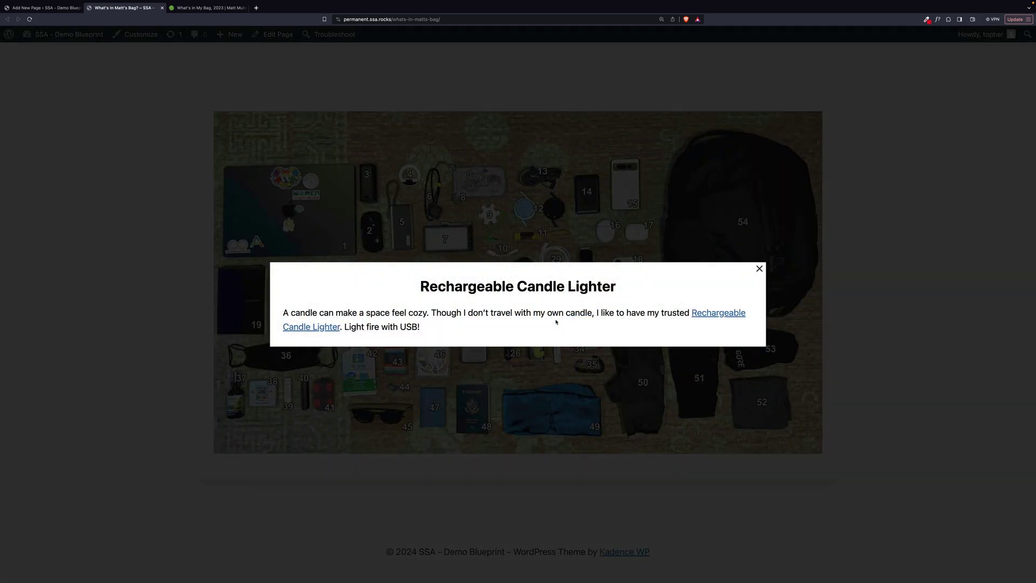
click(759, 268)
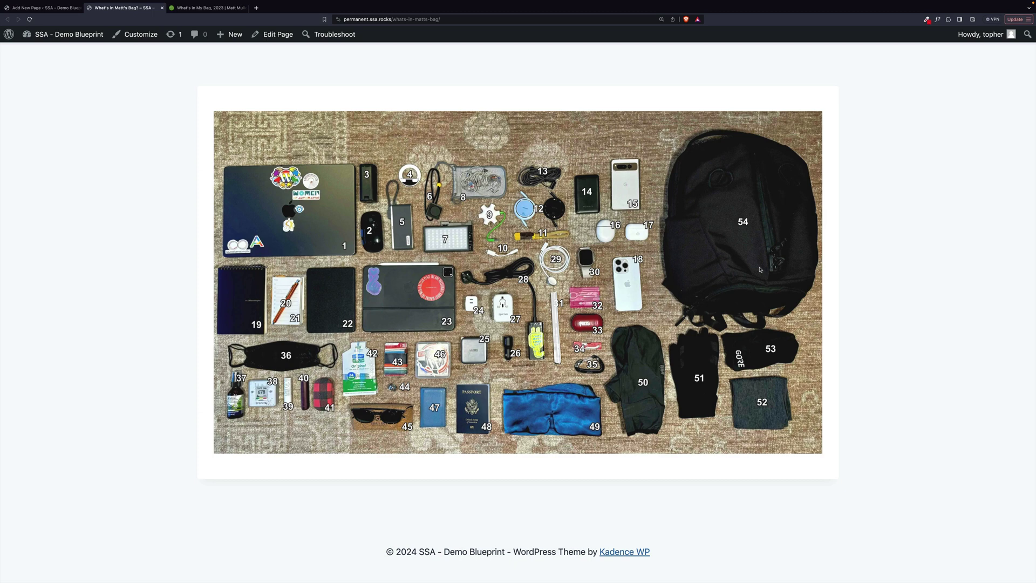